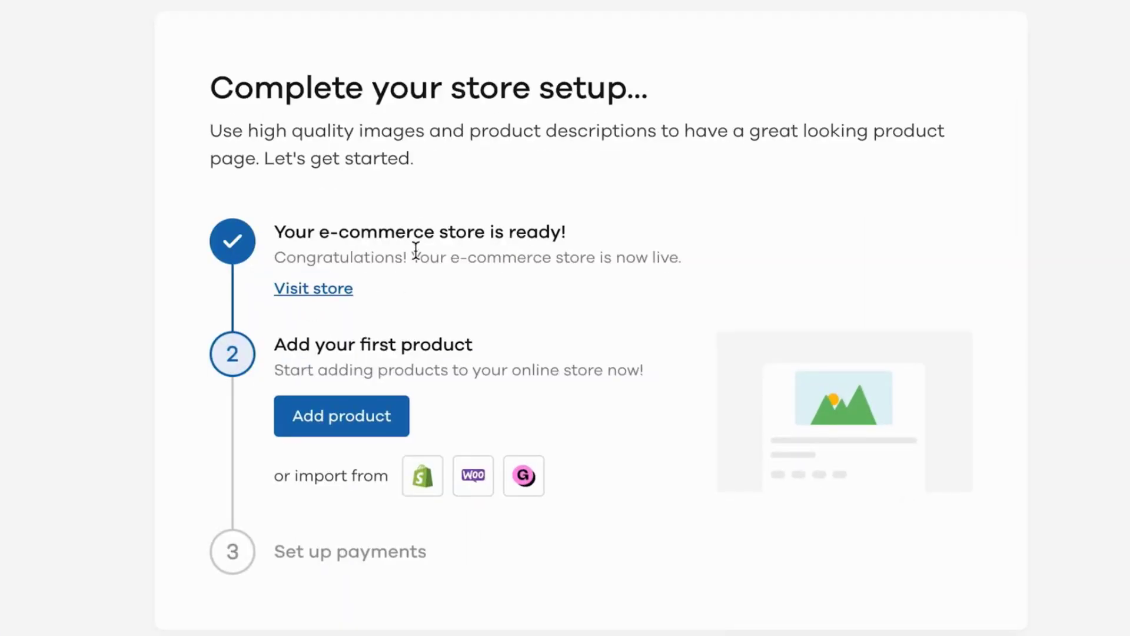
Step: Preview the storefront, then enter product 'Everyday Slip-on Sneakers' in Footwear, priced 699 discounted to 499
{"action": "left_click", "coordinate": [319, 292]}
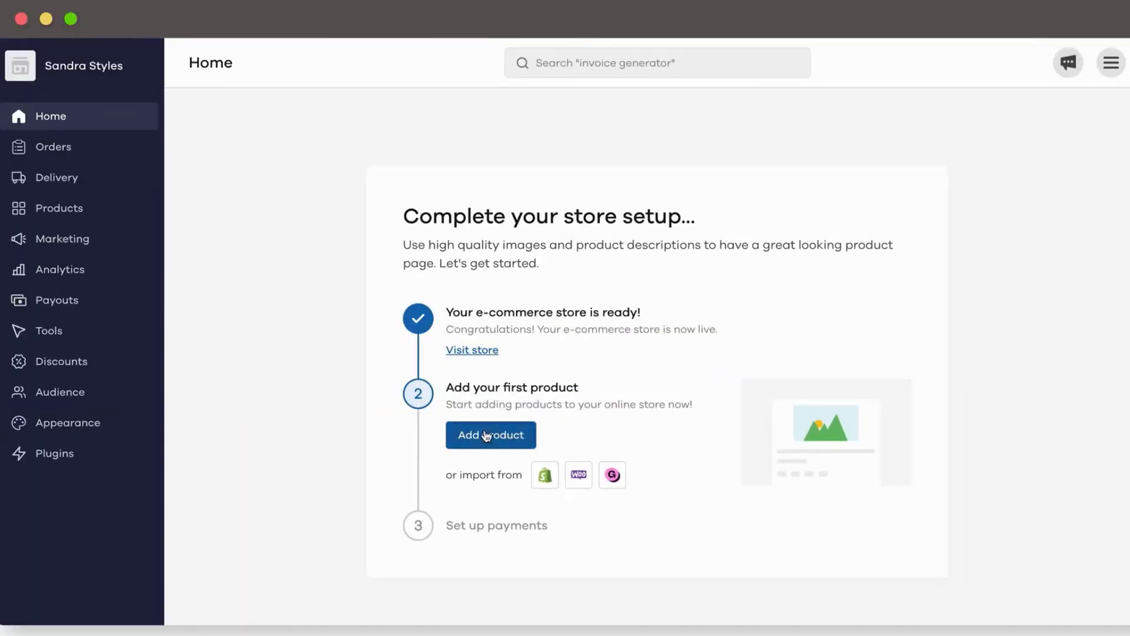
{"action": "left_click", "coordinate": [307, 407]}
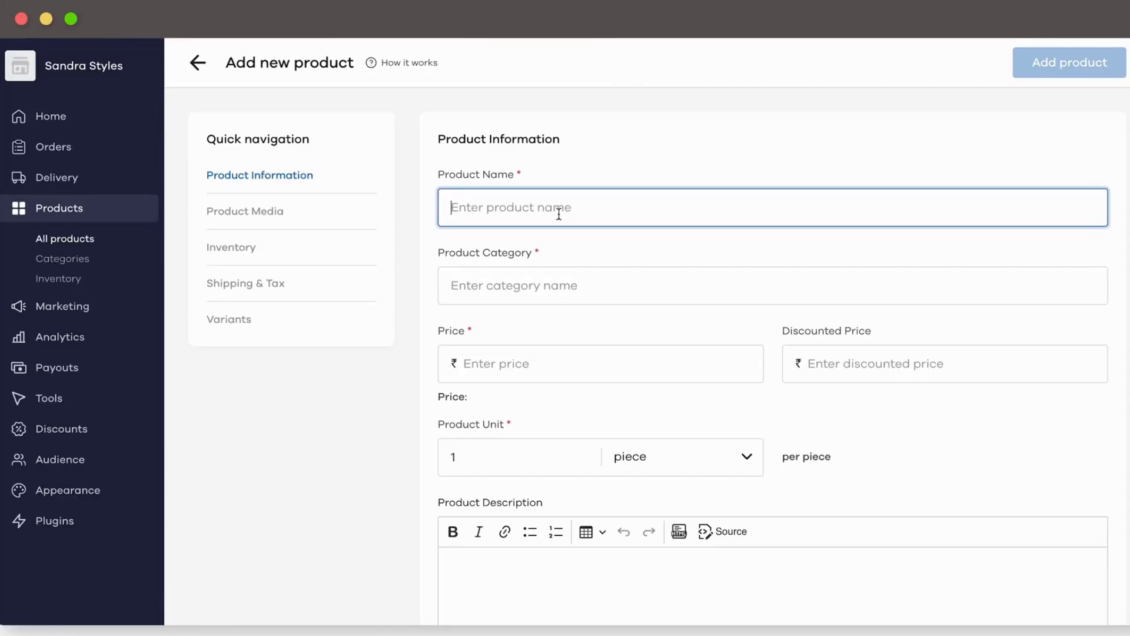
{"action": "type", "text": "E"}
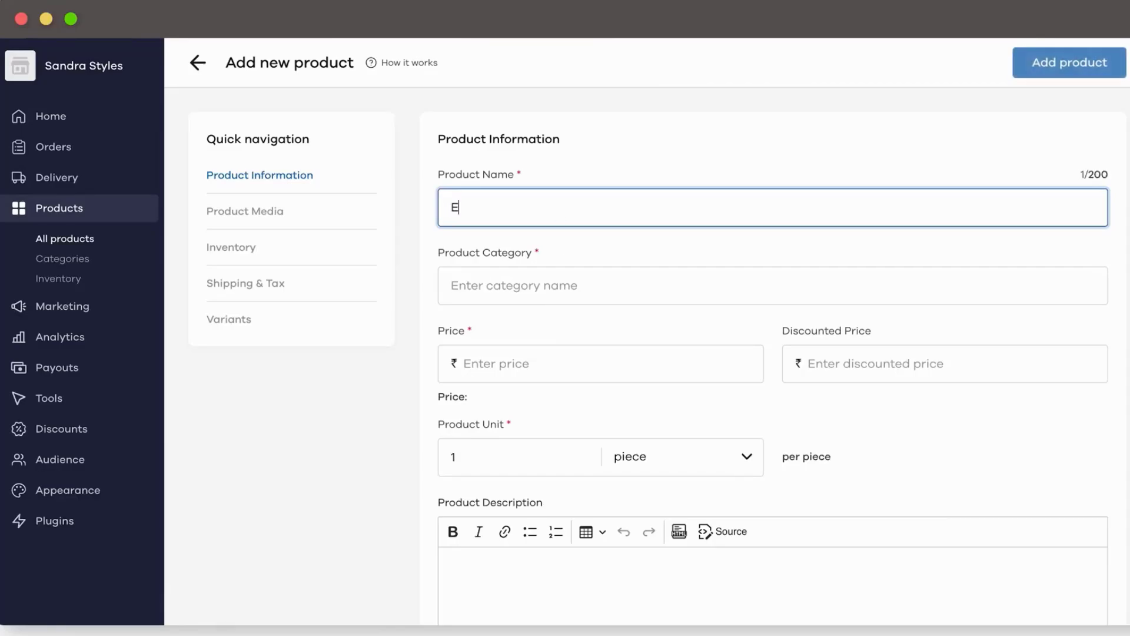
{"action": "type", "text": "veryday Slip-on Sneakers"}
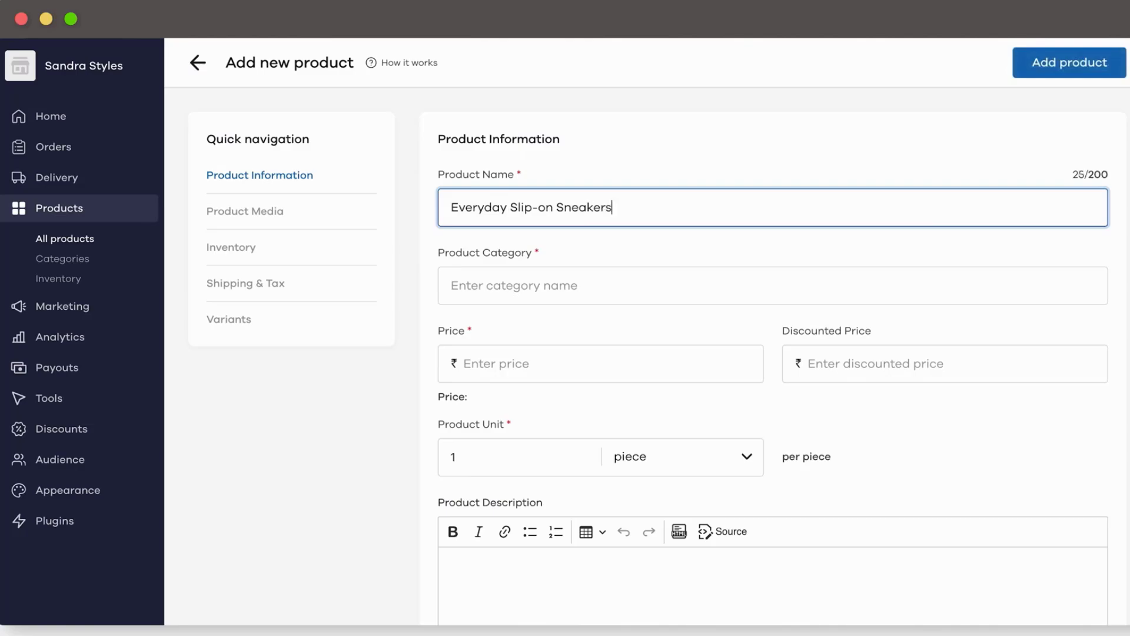
{"action": "key", "text": "Tab"}
{"action": "type", "text": "Footwear"}
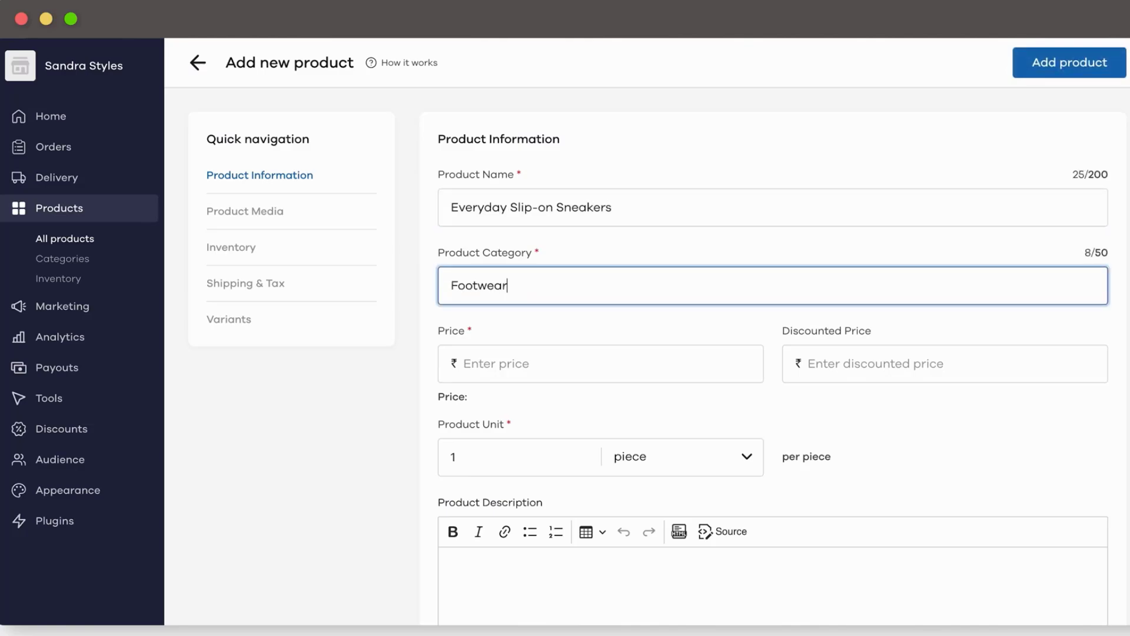
{"action": "key", "text": "Tab"}
{"action": "type", "text": "699"}
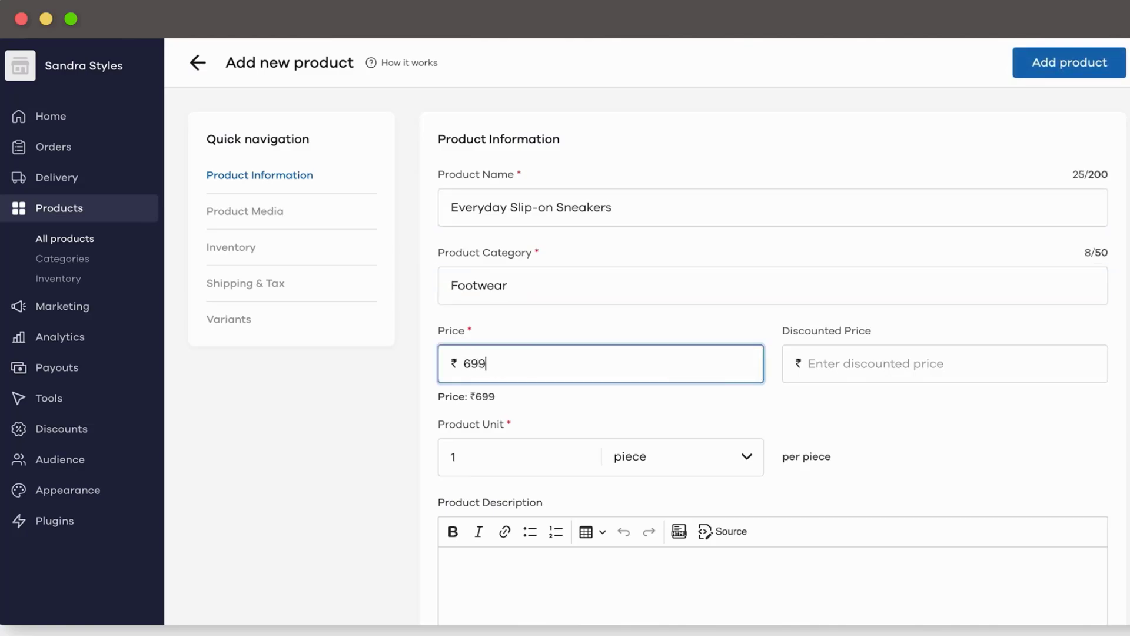
{"action": "key", "text": "Tab"}
{"action": "type", "text": "499"}
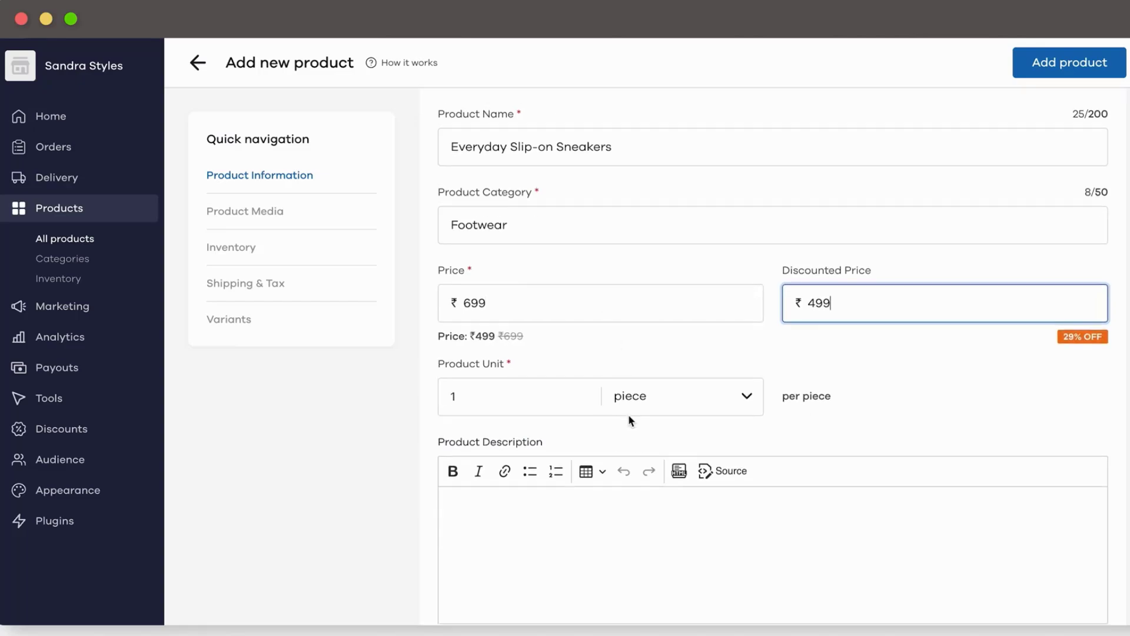
Step: Set the product's selling unit to pair
{"action": "scroll", "coordinate": [628, 415], "scroll_direction": "down", "scroll_amount": 2}
{"action": "left_click", "coordinate": [694, 345]}
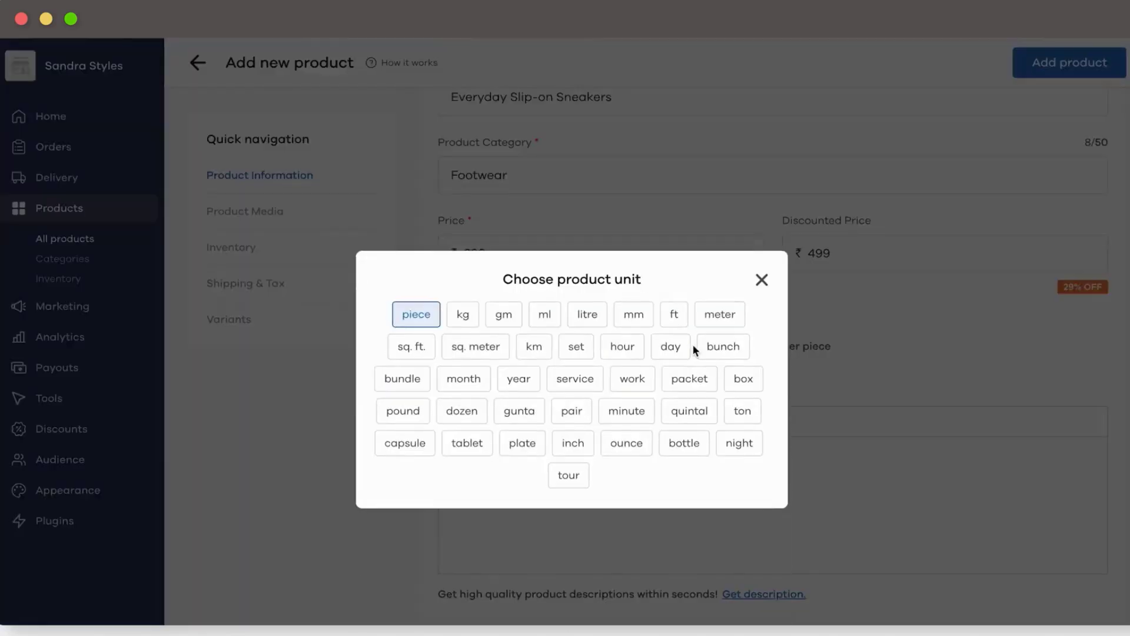
{"action": "left_click", "coordinate": [572, 403]}
{"action": "scroll", "coordinate": [802, 362], "scroll_direction": "down", "scroll_amount": 3}
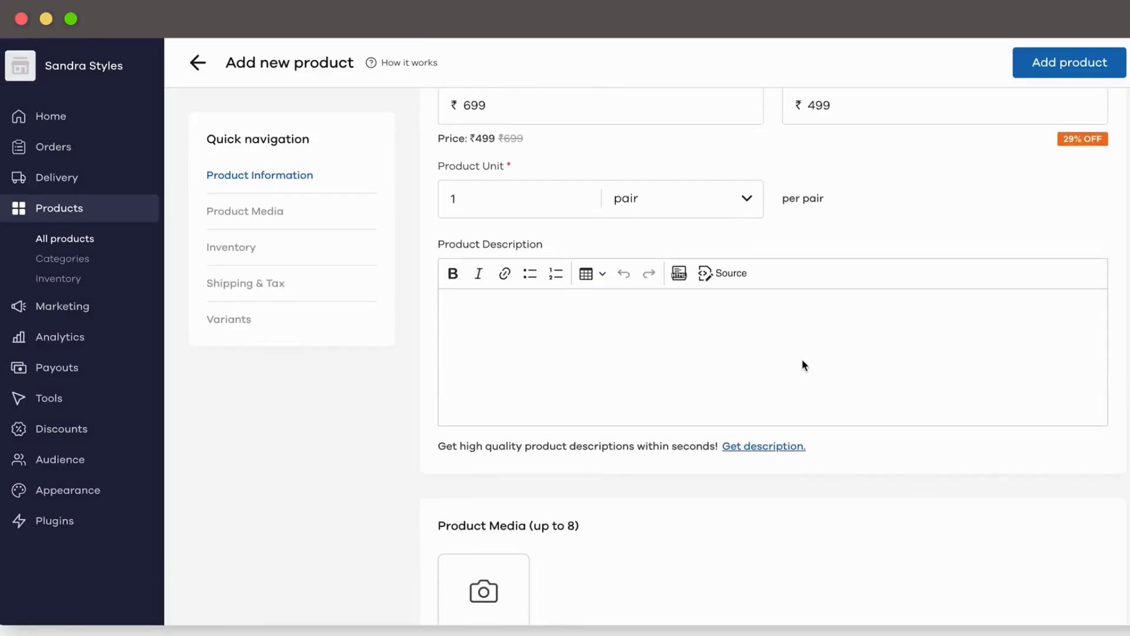
{"action": "left_click", "coordinate": [572, 323]}
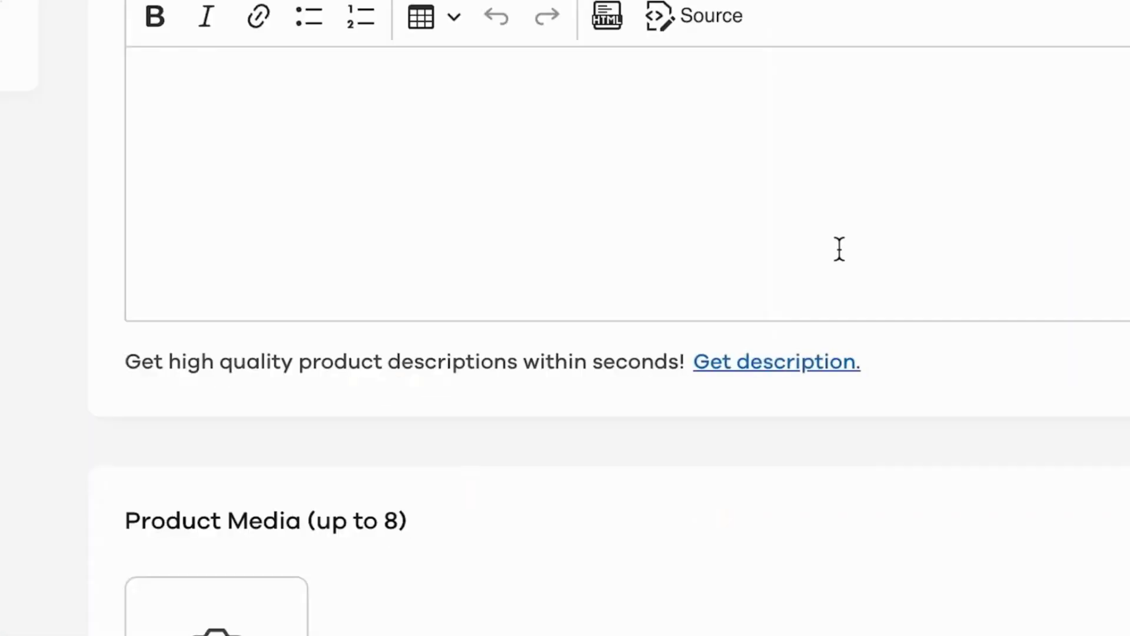
Step: Generate several AI descriptions and add the chosen one to the product
{"action": "left_click", "coordinate": [759, 364]}
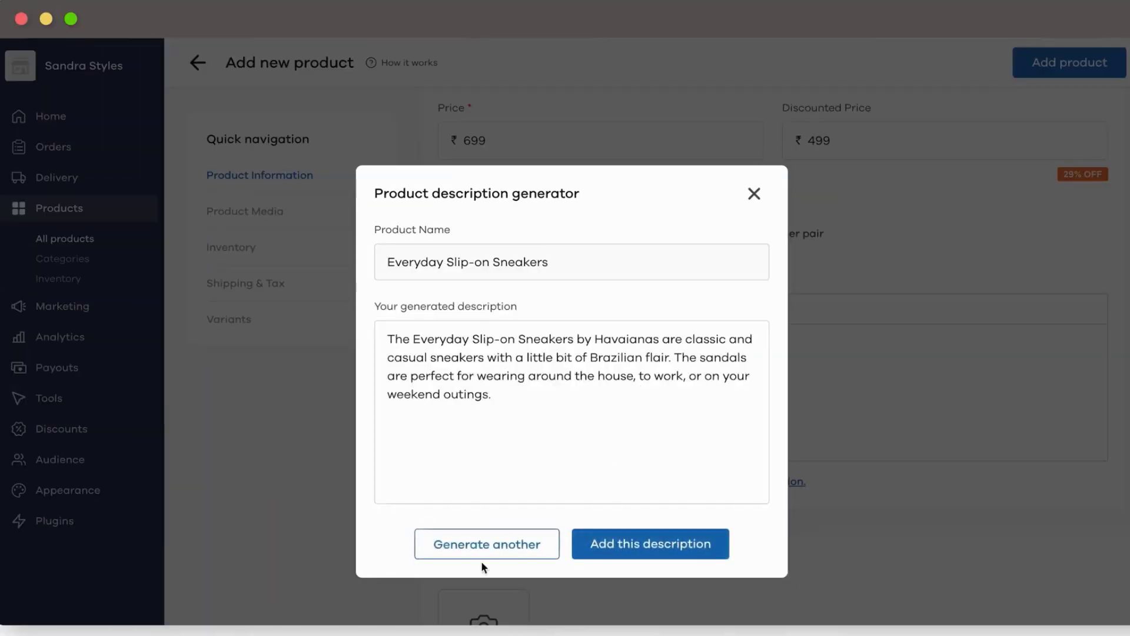
{"action": "left_click", "coordinate": [488, 544]}
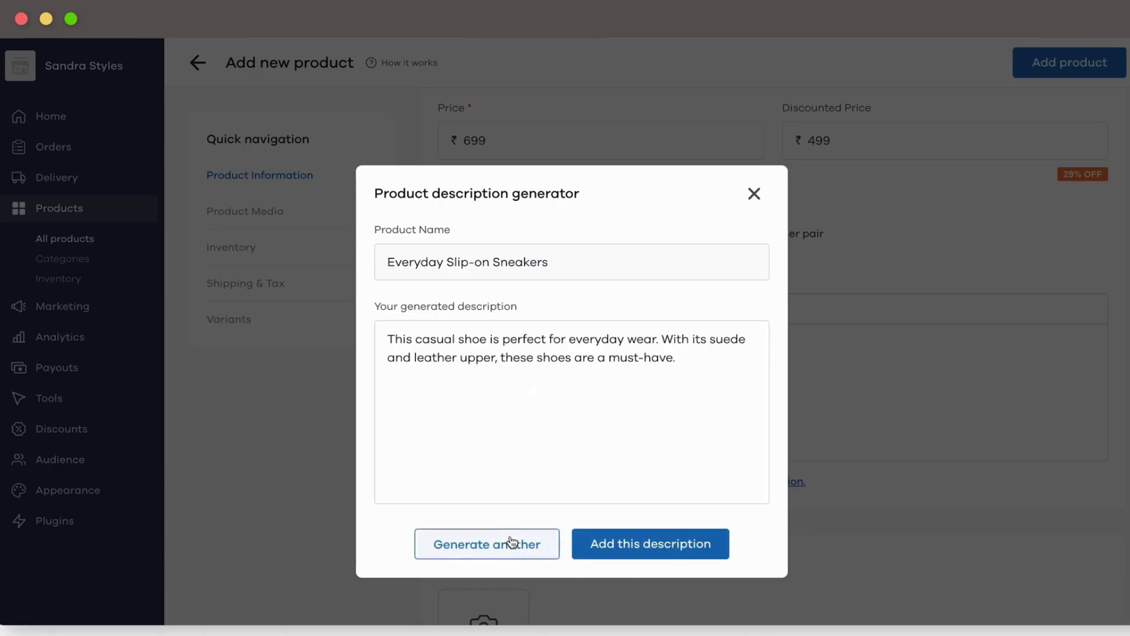
{"action": "left_click", "coordinate": [511, 537]}
{"action": "left_click", "coordinate": [510, 546]}
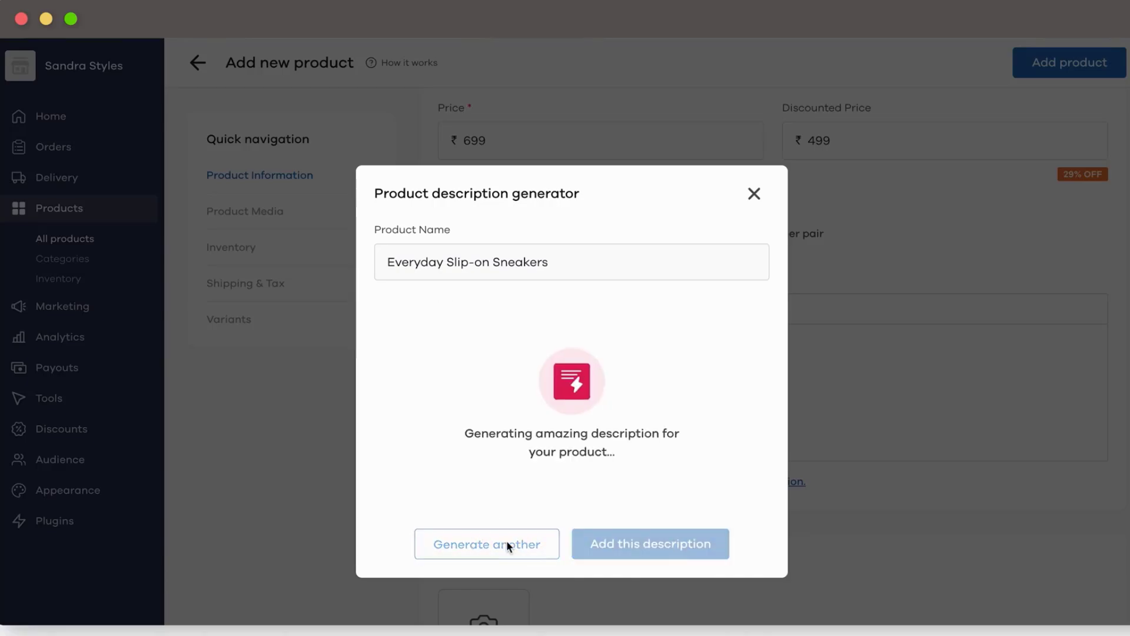
{"action": "left_click", "coordinate": [511, 541]}
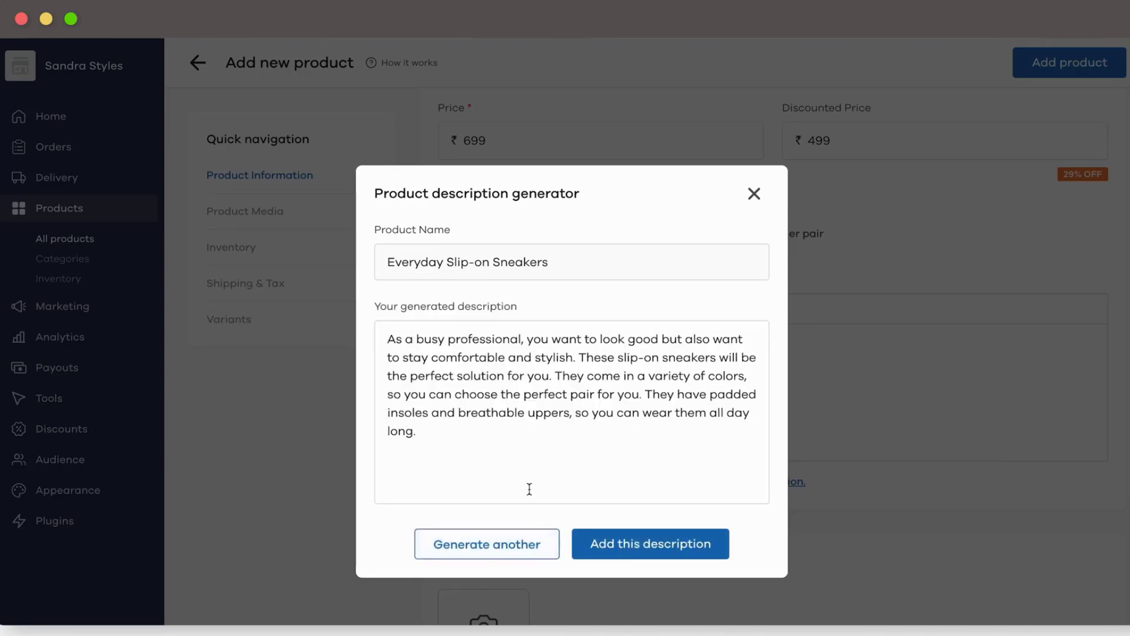
{"action": "left_click", "coordinate": [648, 546]}
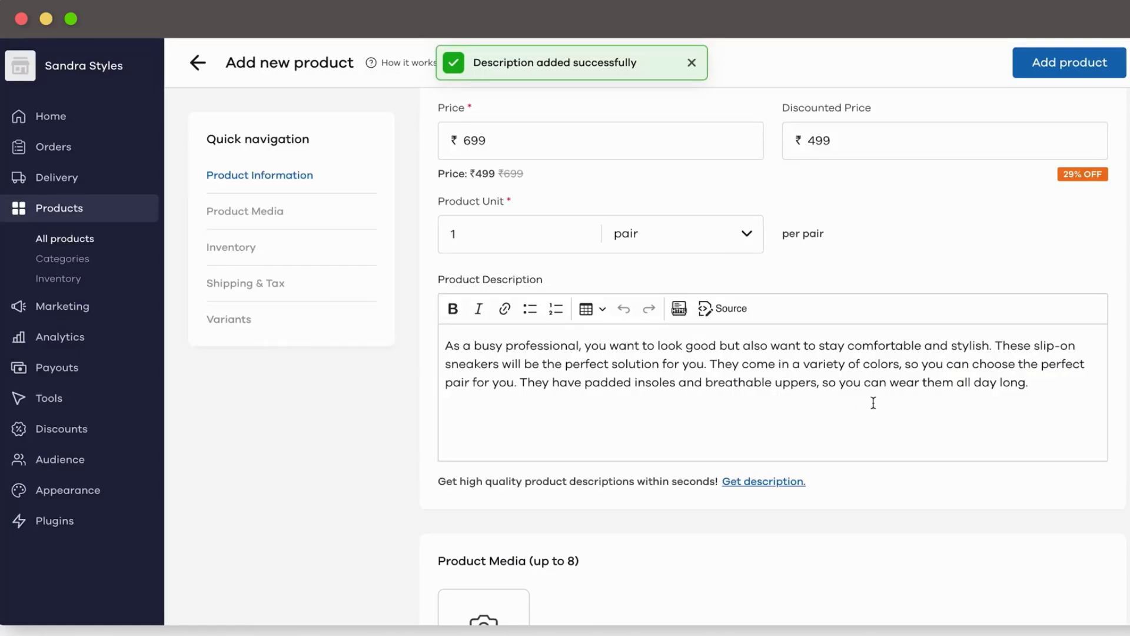
Step: Split the description into separate lines after 'stylish.' and each 'for you.' sentence
{"action": "left_click", "coordinate": [996, 347]}
{"action": "key", "text": "Return"}
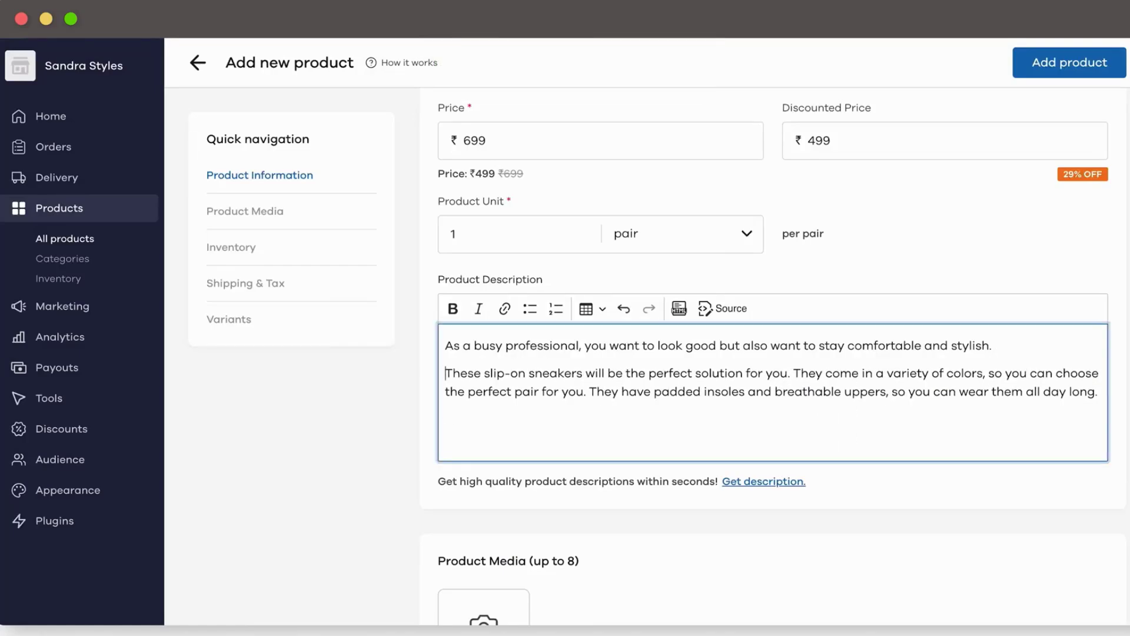
{"action": "left_click", "coordinate": [795, 372]}
{"action": "key", "text": "Return"}
{"action": "left_click", "coordinate": [896, 400]}
{"action": "key", "text": "Return"}
Step: Italicise 'variety of colors' and bold 'comfortable and stylish.'
{"action": "left_click_drag", "start_coordinate": [539, 401], "coordinate": [636, 400]}
{"action": "left_click", "coordinate": [478, 309]}
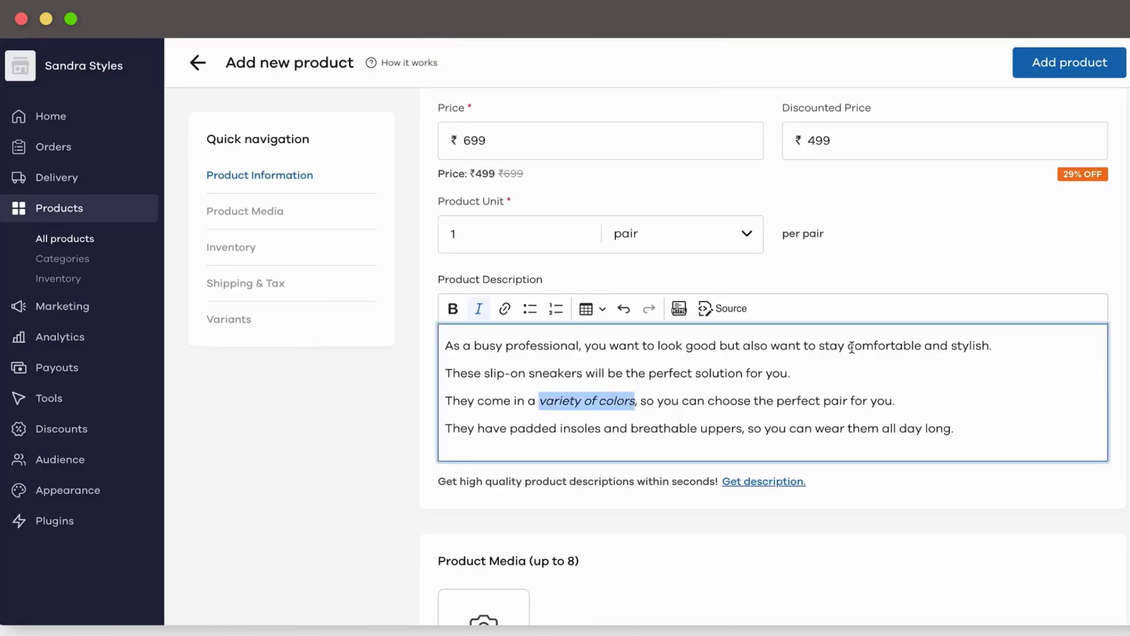
{"action": "left_click_drag", "start_coordinate": [848, 346], "coordinate": [990, 347]}
{"action": "key", "text": "super+v"}
{"action": "key", "text": "super+z"}
{"action": "key", "text": "super+b"}
Step: Add an 'Ideal for:' bulleted list: Work, Casual, Party, Everydaywear
{"action": "left_click", "coordinate": [984, 426]}
{"action": "key", "text": "Return"}
{"action": "key", "text": "Return"}
{"action": "type", "text": "Ideal for:"}
{"action": "key", "text": "Return"}
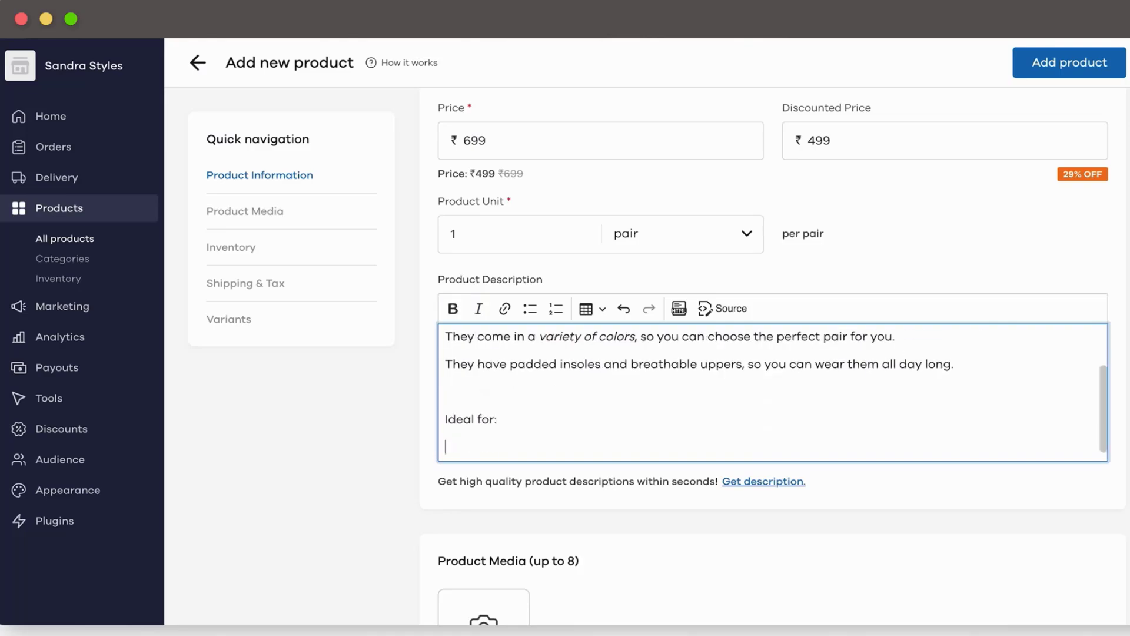
{"action": "left_click", "coordinate": [530, 309]}
{"action": "type", "text": "Work Casual Party Every"}
{"action": "type", "text": "daywear"}
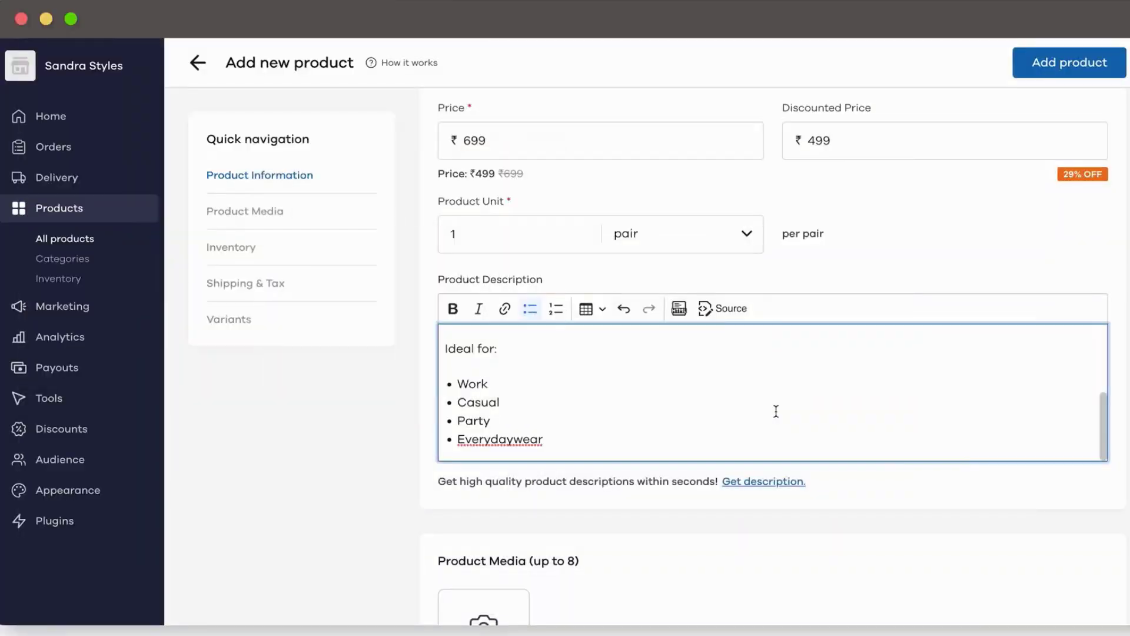
Step: Open the image picker and the product video option without adding anything
{"action": "scroll", "coordinate": [776, 411], "scroll_direction": "down", "scroll_amount": 5}
{"action": "left_click", "coordinate": [483, 351]}
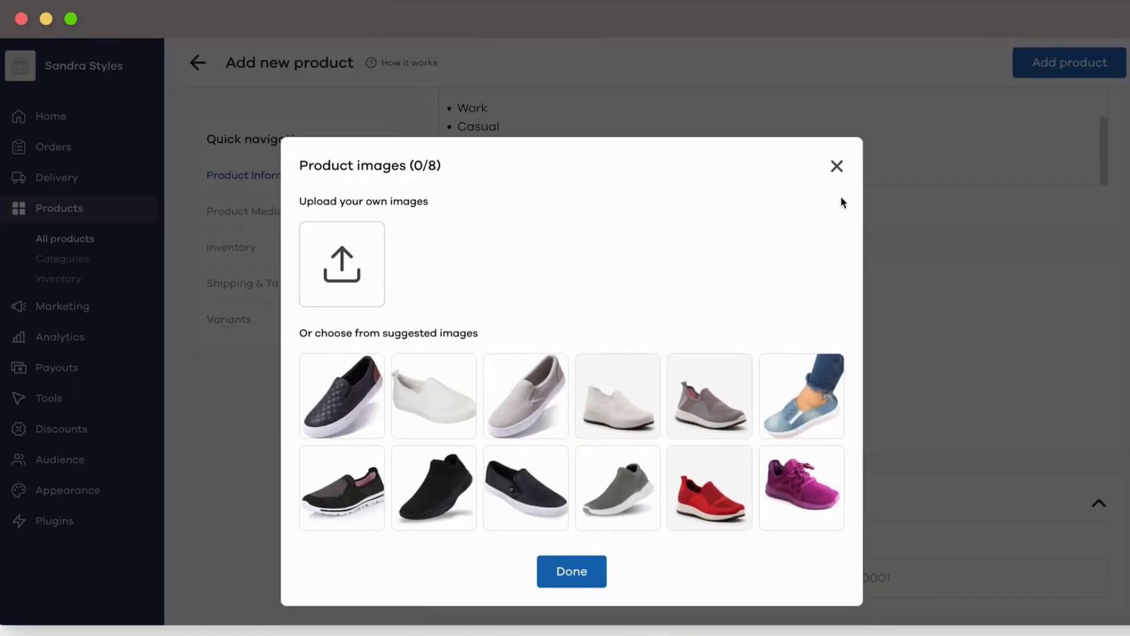
{"action": "left_click", "coordinate": [836, 166]}
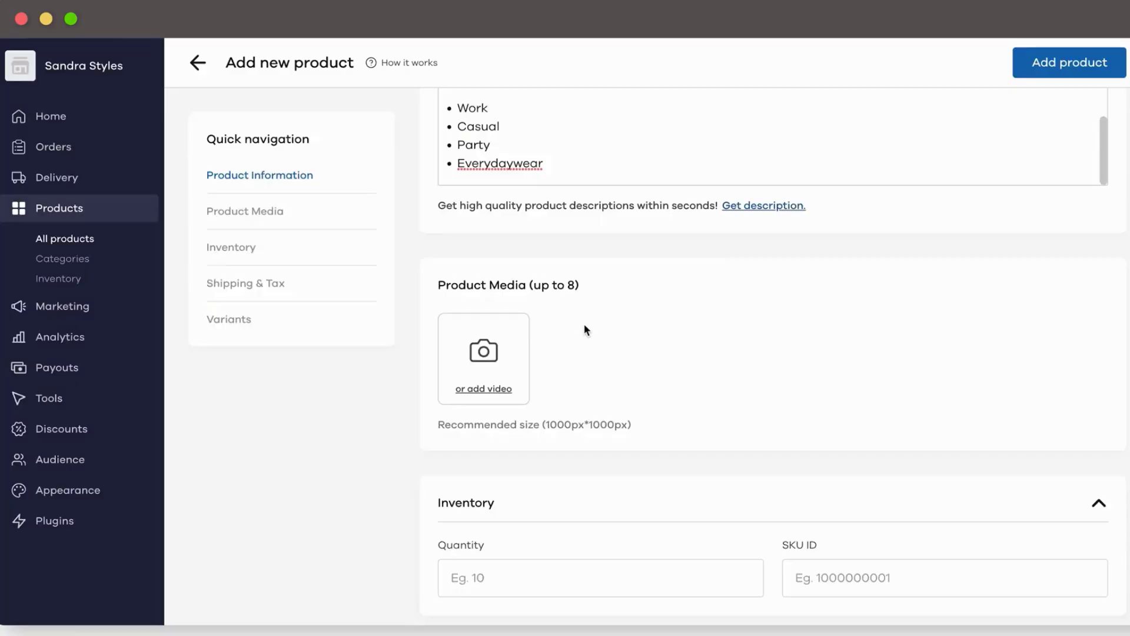
{"action": "left_click", "coordinate": [493, 389]}
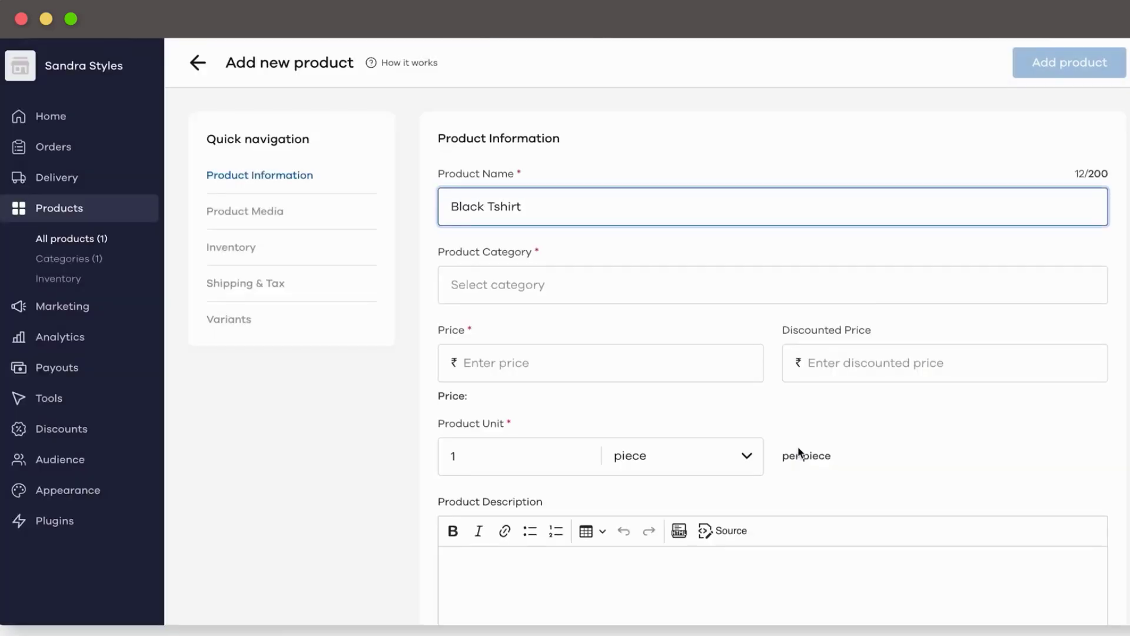
{"action": "scroll", "coordinate": [810, 436], "scroll_direction": "down", "scroll_amount": 5}
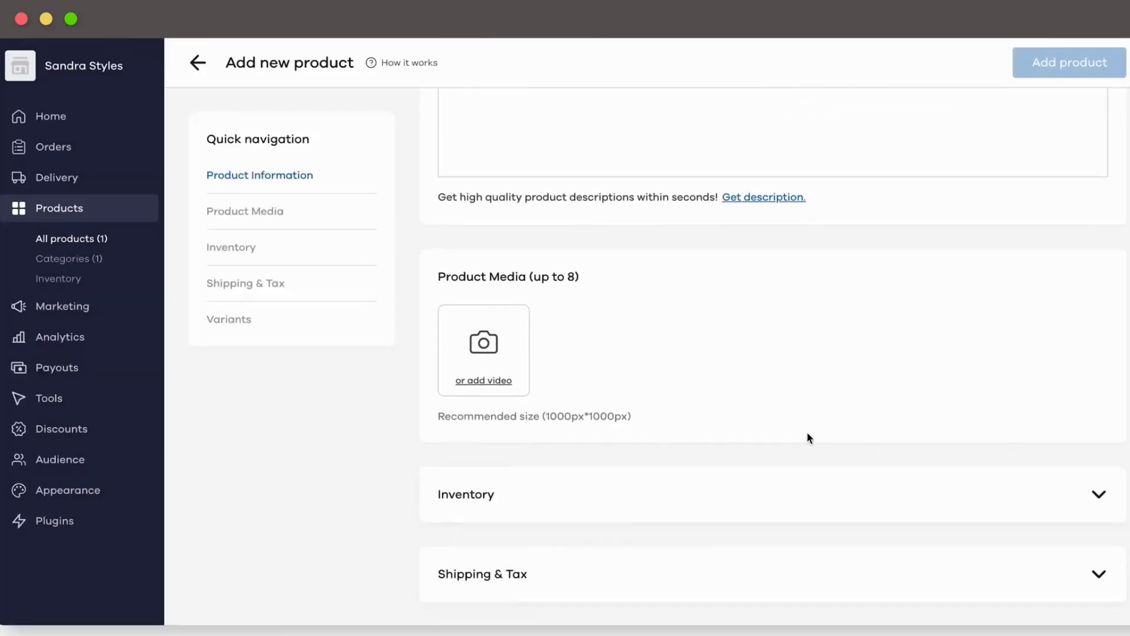
Step: Attach the white, grey and pale knit slip-on shoe photos to the product media
{"action": "left_click", "coordinate": [469, 299]}
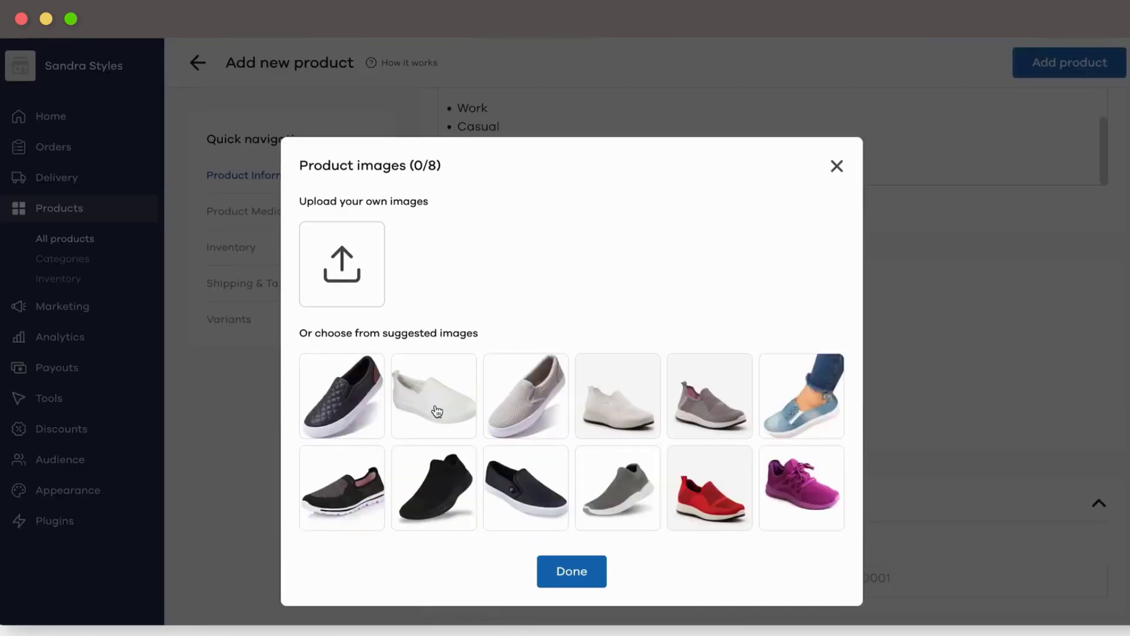
{"action": "left_click", "coordinate": [436, 412]}
{"action": "left_click", "coordinate": [534, 410]}
{"action": "left_click", "coordinate": [599, 410]}
{"action": "left_click", "coordinate": [576, 583]}
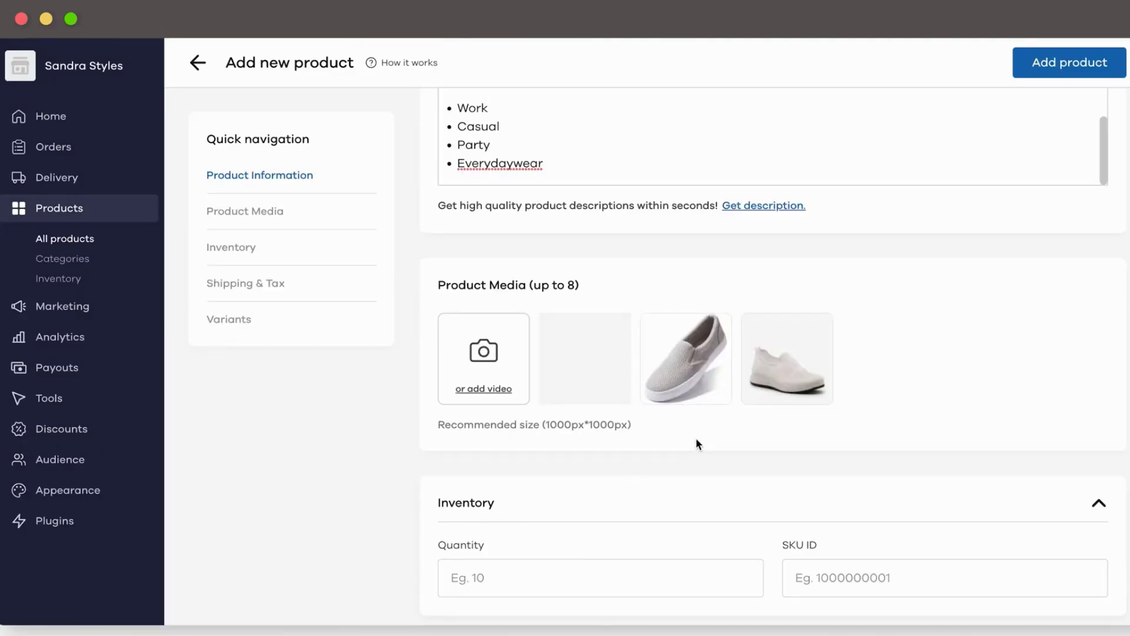
{"action": "scroll", "coordinate": [696, 444], "scroll_direction": "down", "scroll_amount": 4}
Step: Set stock quantity to 100 and SKU ID to 001
{"action": "left_click", "coordinate": [570, 343]}
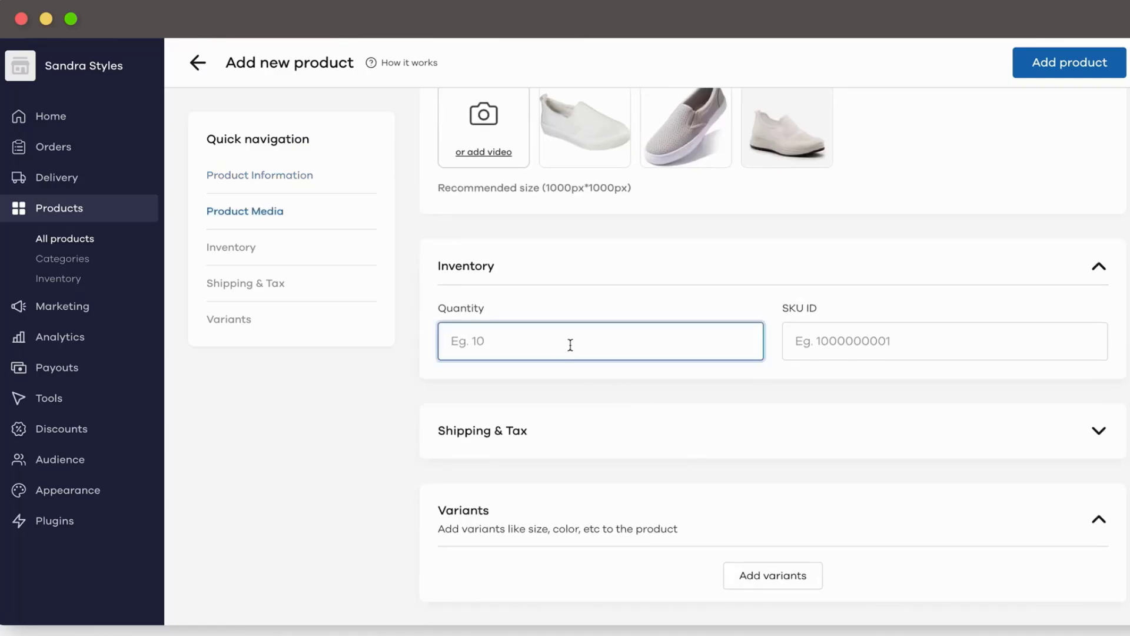
{"action": "type", "text": "100"}
{"action": "key", "text": "Tab"}
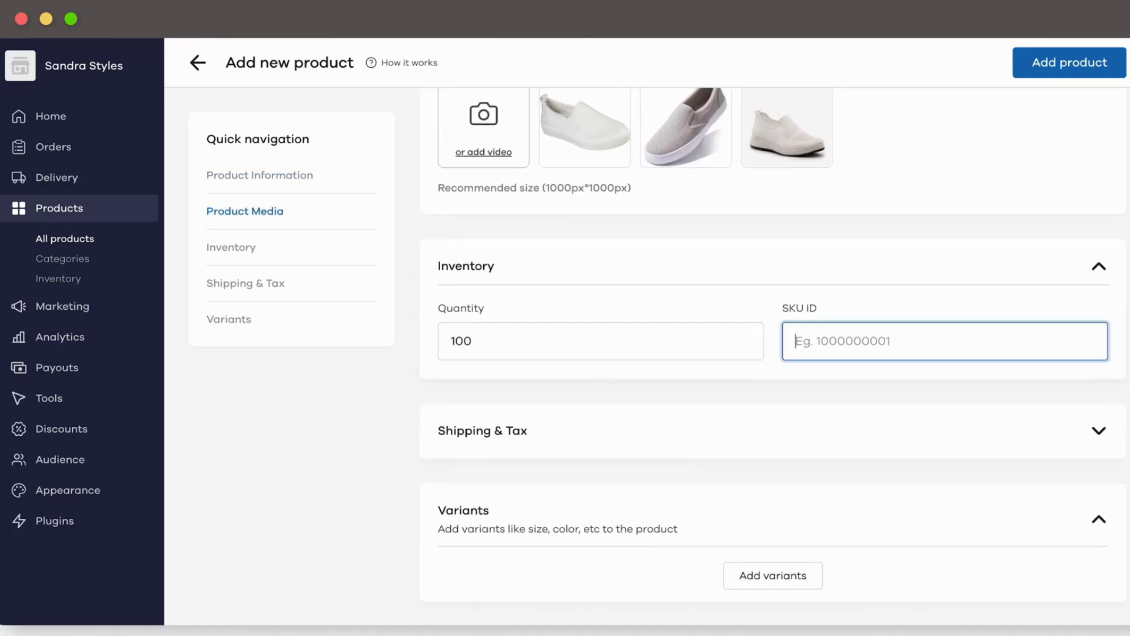
{"action": "type", "text": "001"}
{"action": "scroll", "coordinate": [463, 489], "scroll_direction": "down", "scroll_amount": 1}
Step: Rename the Size variant label to Material, then close the variants form without adding variants
{"action": "left_click", "coordinate": [757, 556]}
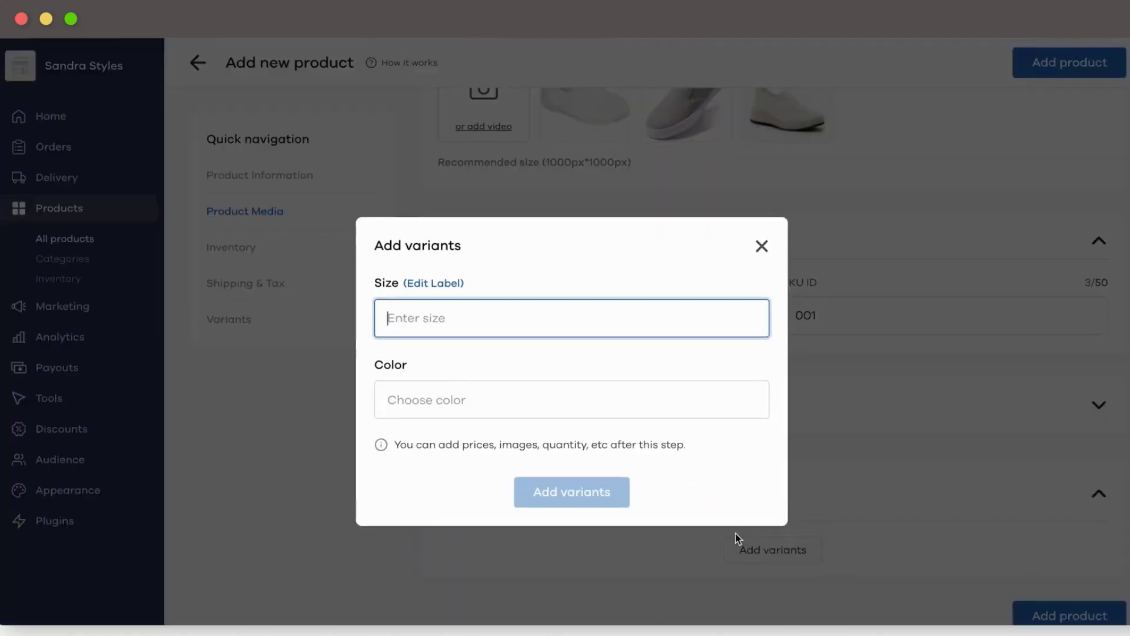
{"action": "left_click", "coordinate": [424, 407]}
{"action": "left_click", "coordinate": [439, 297]}
{"action": "left_click", "coordinate": [438, 281]}
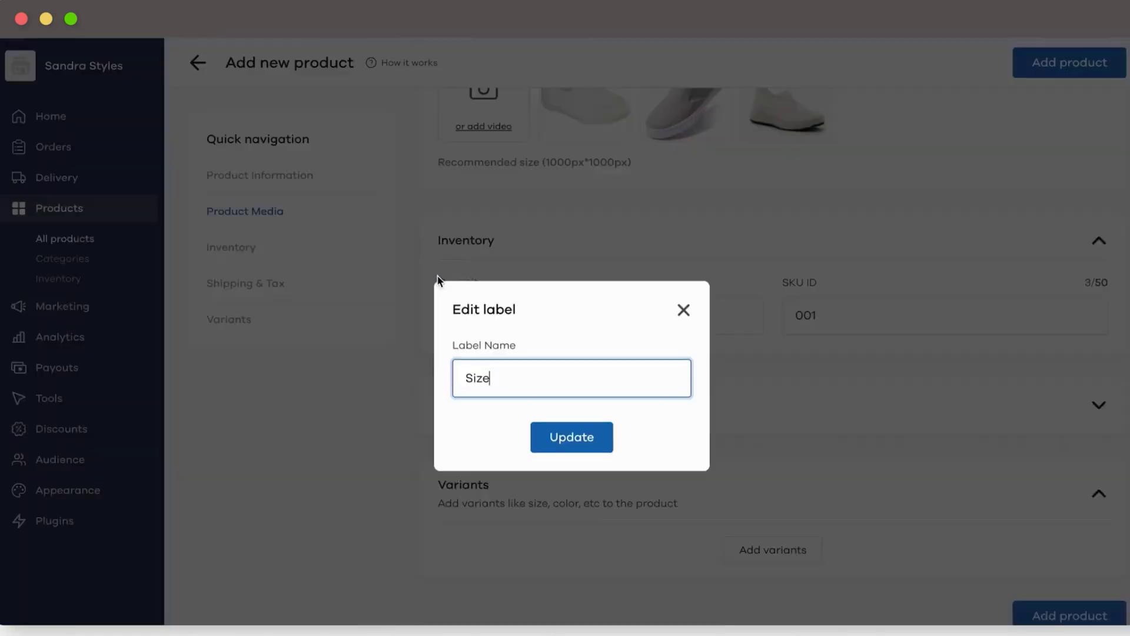
{"action": "key", "text": "super+a"}
{"action": "type", "text": "Material"}
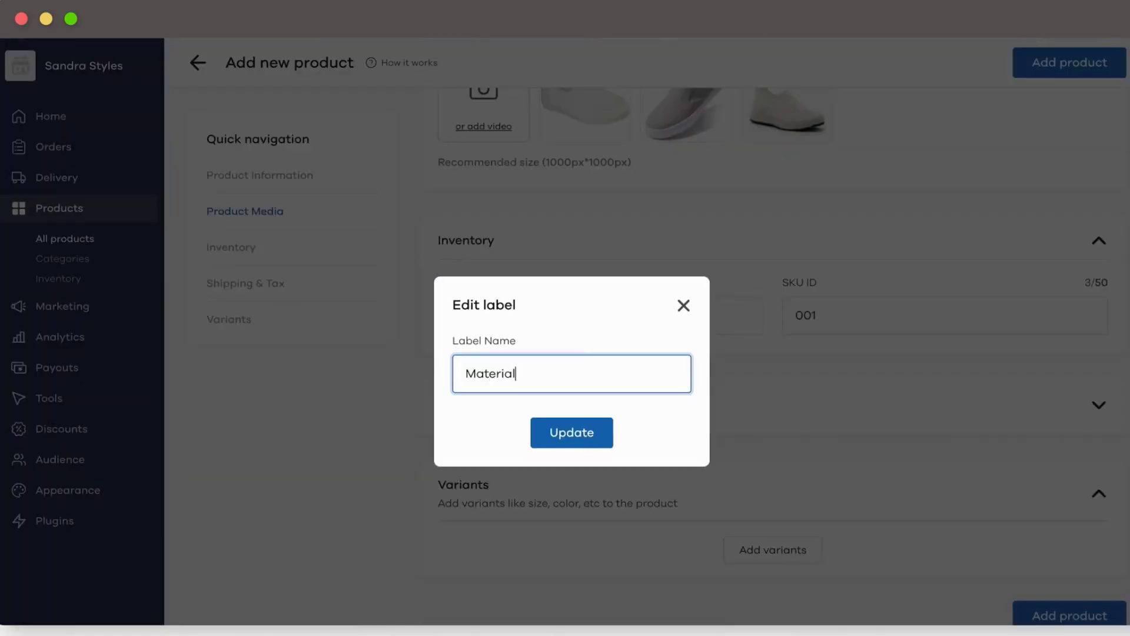
{"action": "left_click", "coordinate": [538, 425]}
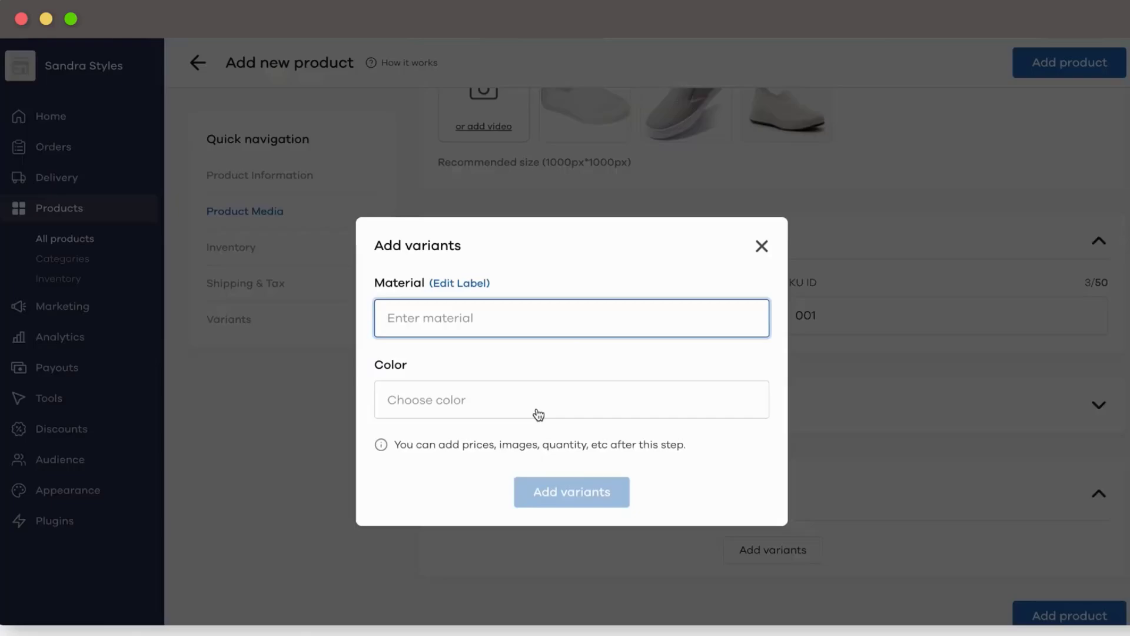
{"action": "left_click", "coordinate": [761, 246]}
Step: Save the product, view its page on the live storefront, and return to All products
{"action": "left_click", "coordinate": [1039, 612]}
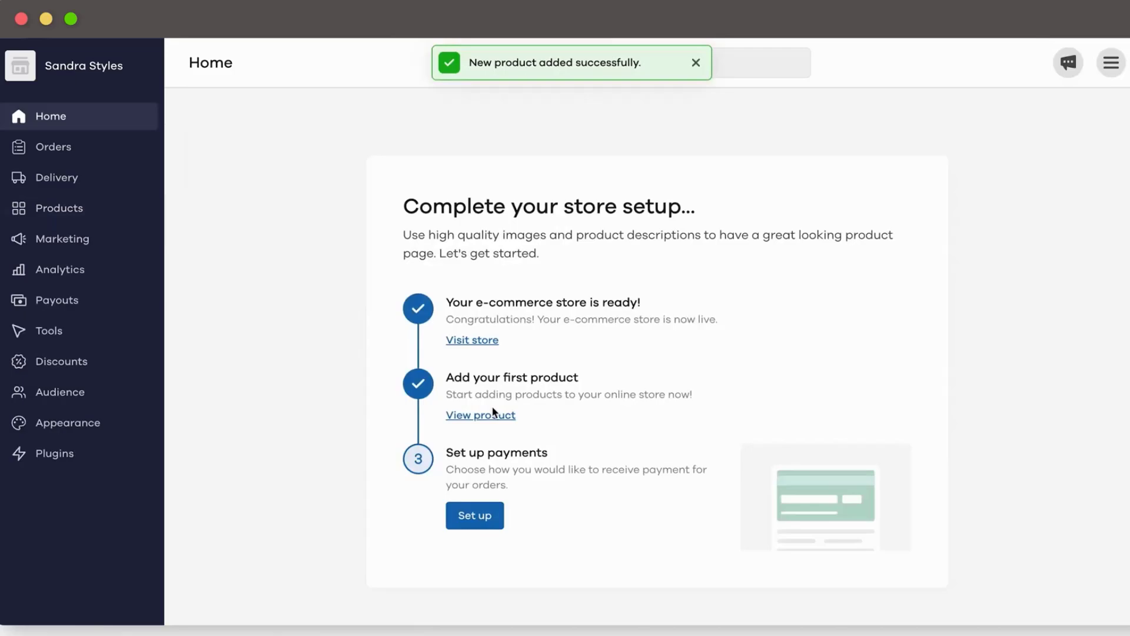
{"action": "left_click", "coordinate": [488, 417]}
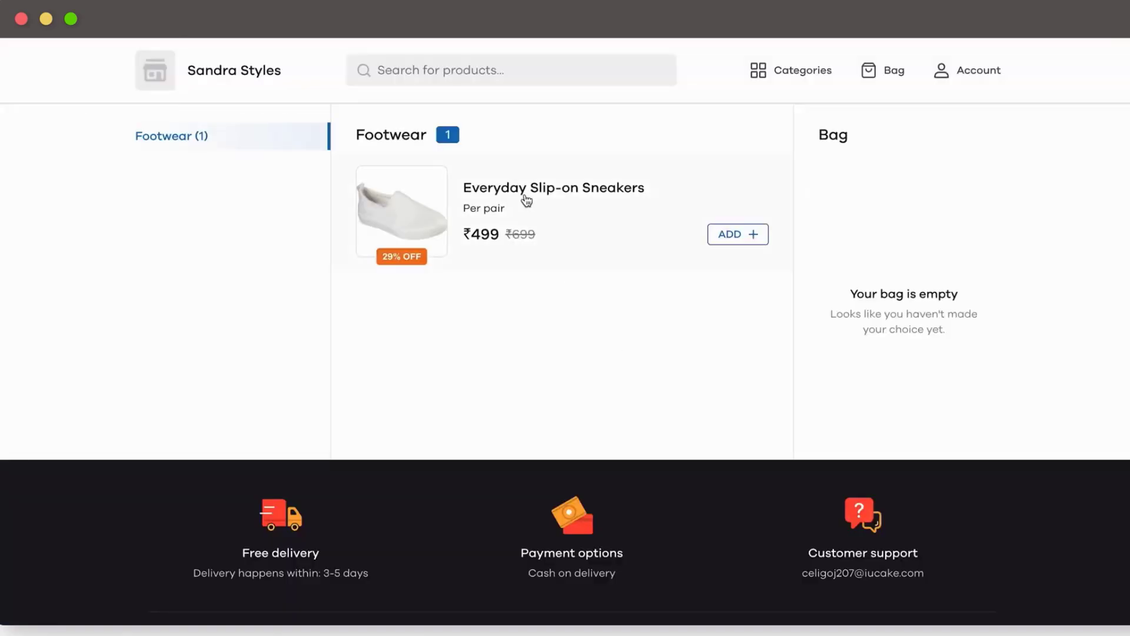
{"action": "left_click", "coordinate": [523, 193]}
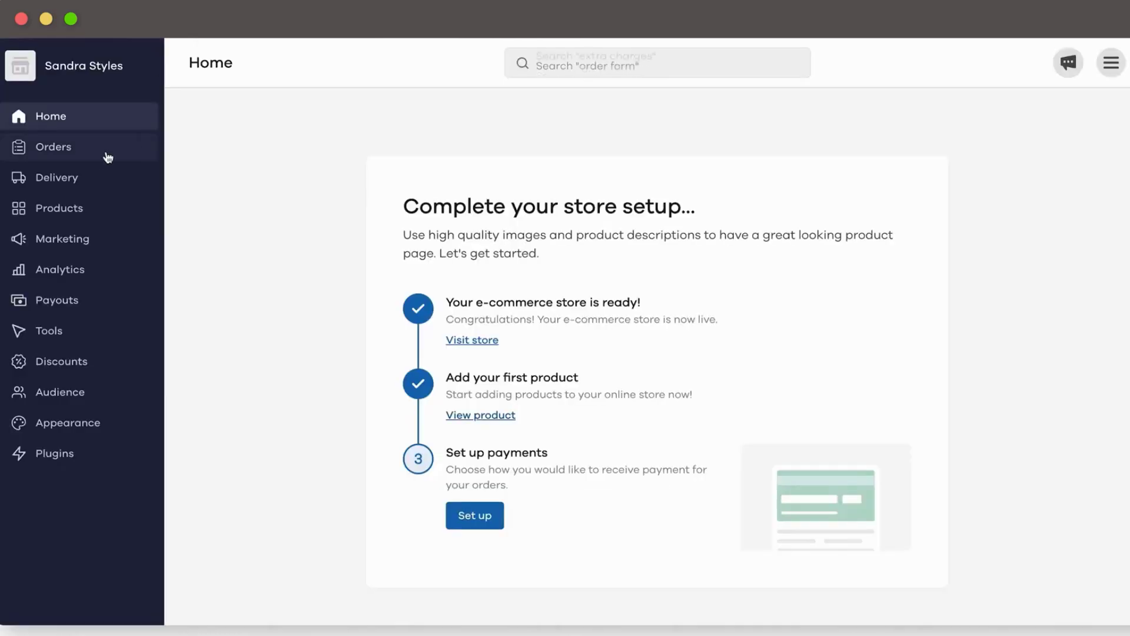
{"action": "left_click", "coordinate": [83, 208]}
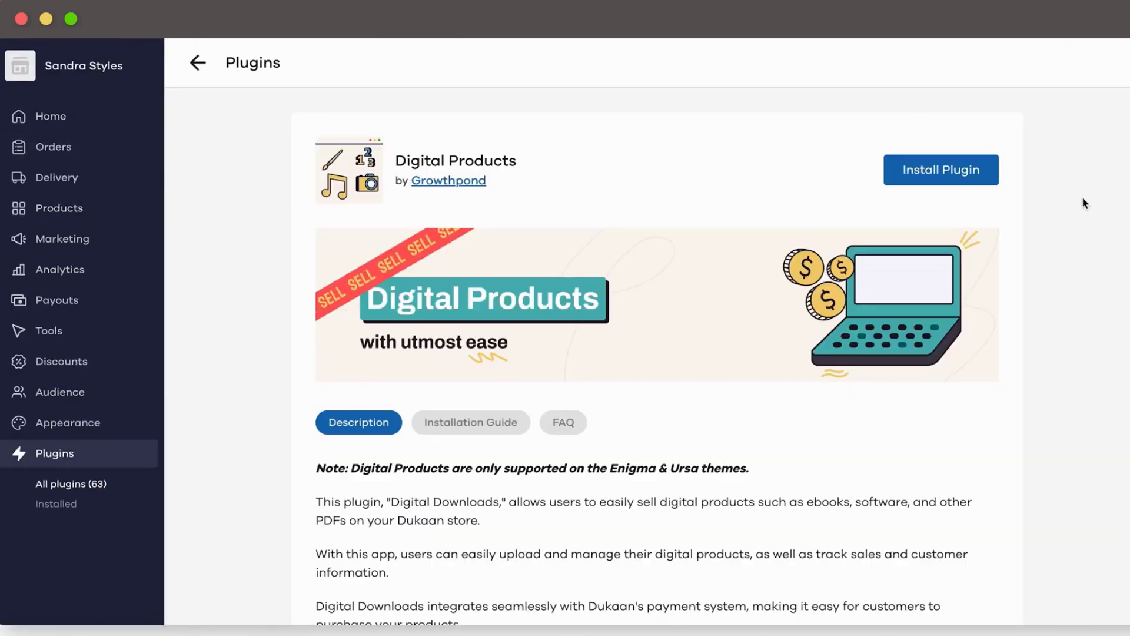
Step: Install the Digital Products plugin and complete its settings setup
{"action": "left_click", "coordinate": [941, 169]}
{"action": "left_click", "coordinate": [956, 176]}
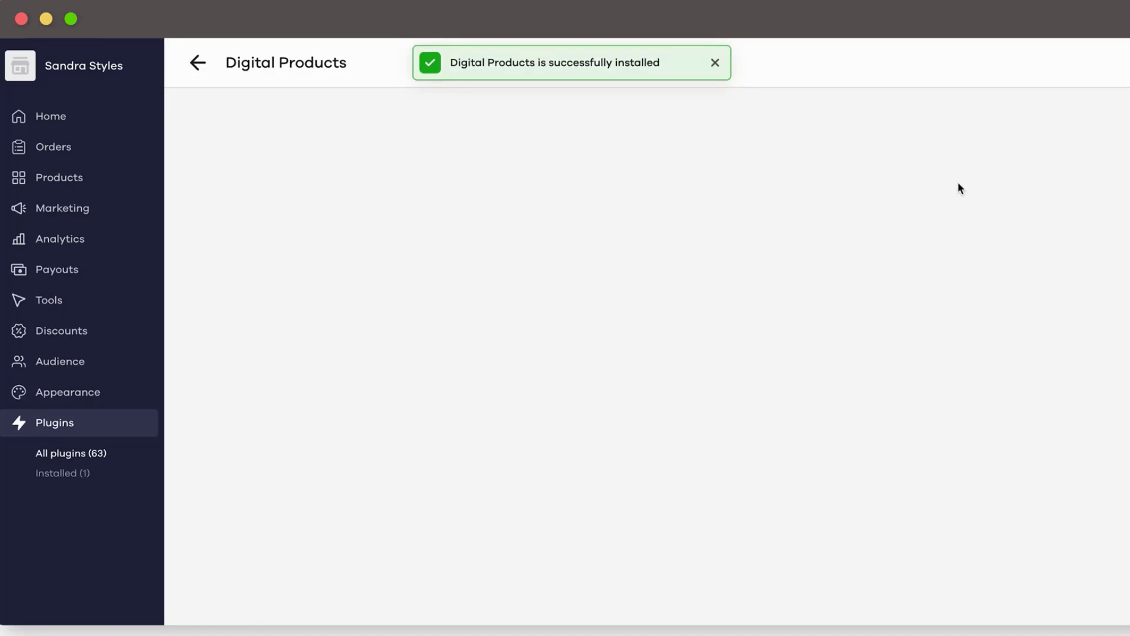
{"action": "left_click", "coordinate": [974, 171]}
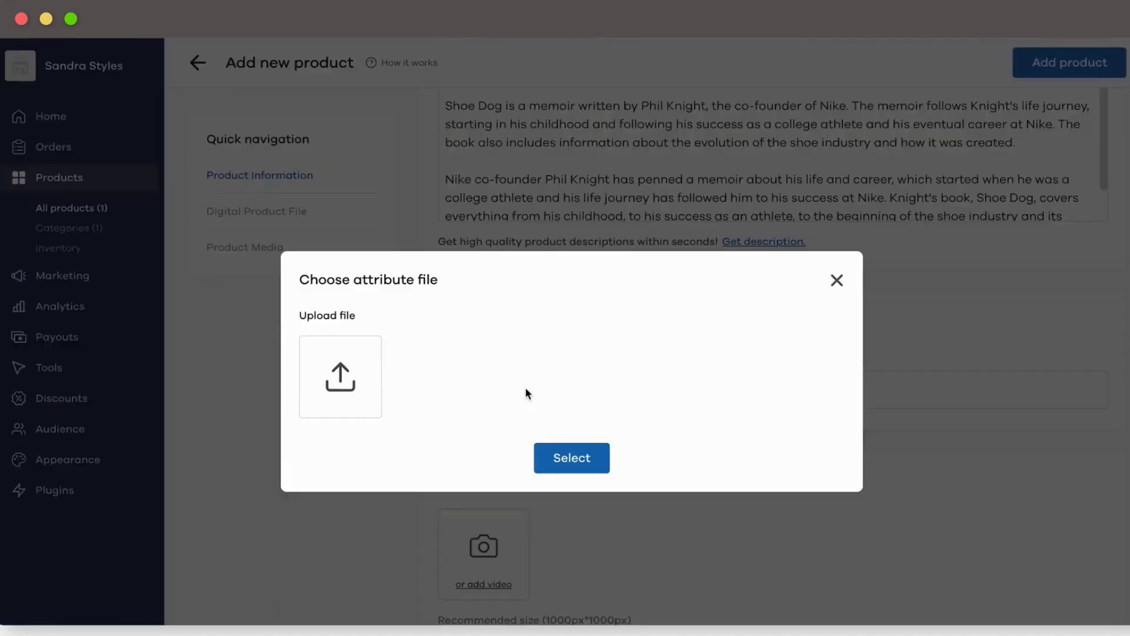
Step: Upload the Shoe Dog PDF as the digital product's attribute file
{"action": "left_click", "coordinate": [340, 377]}
{"action": "left_click", "coordinate": [772, 489]}
{"action": "left_click", "coordinate": [574, 525]}
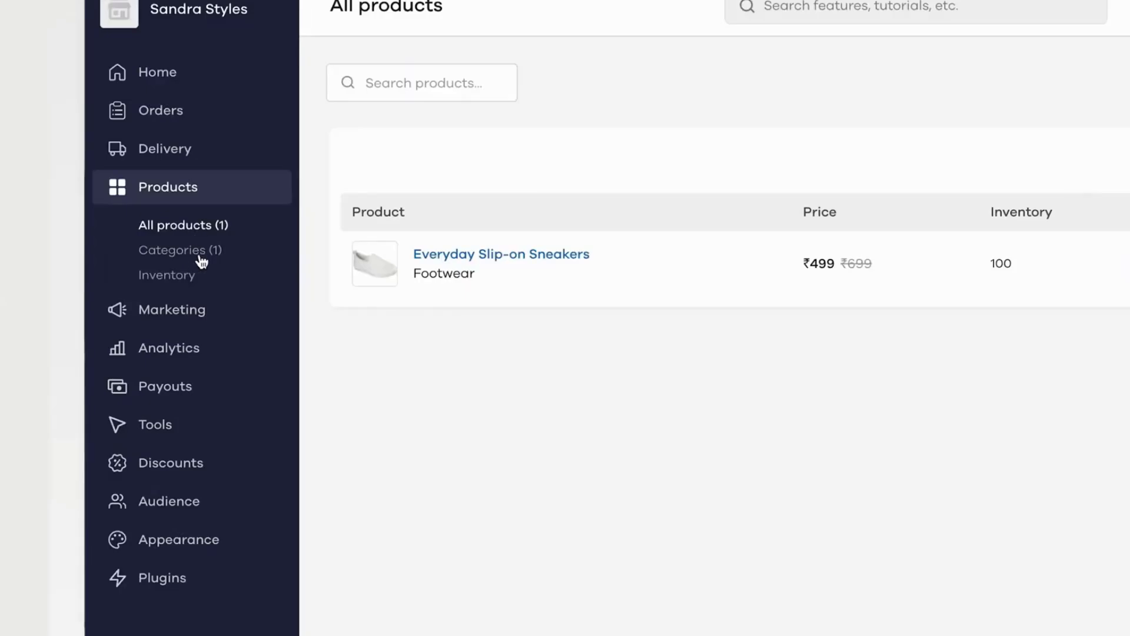
Step: Create a new category named Winterwear with Category Image.png as its image
{"action": "left_click", "coordinate": [201, 262]}
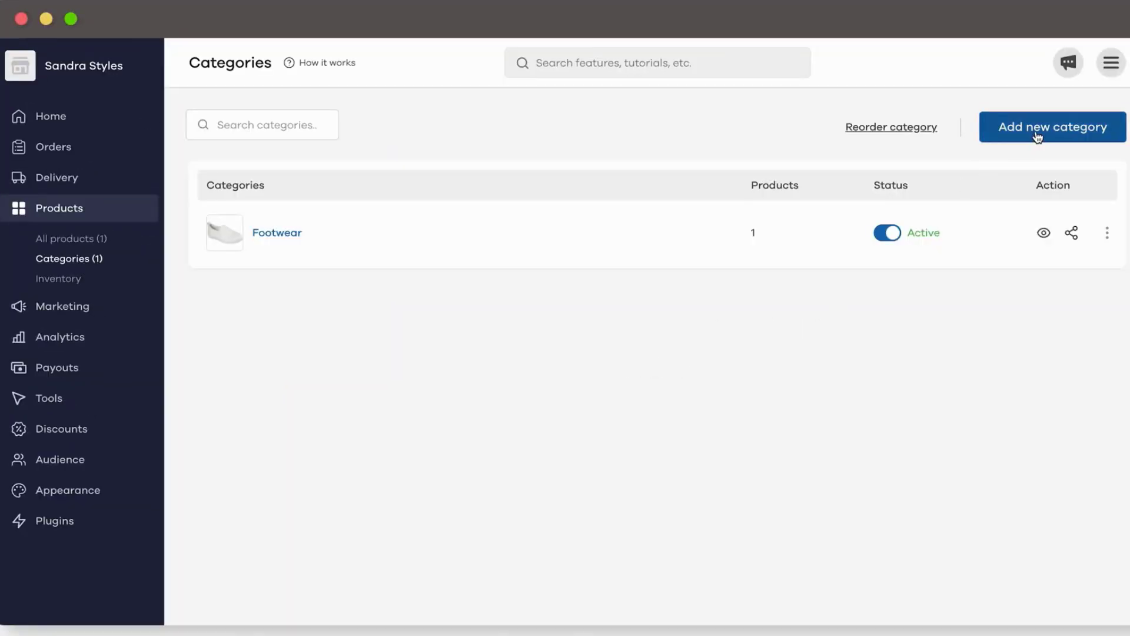
{"action": "left_click", "coordinate": [1037, 137]}
{"action": "type", "text": "W"}
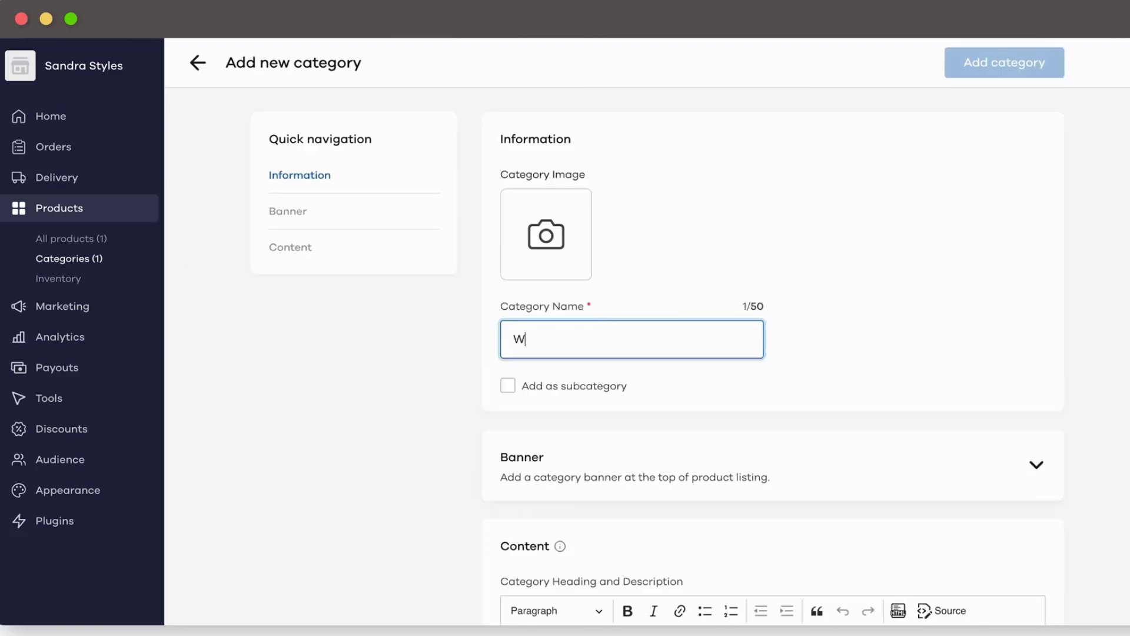
{"action": "type", "text": "interwear"}
{"action": "left_click", "coordinate": [559, 243]}
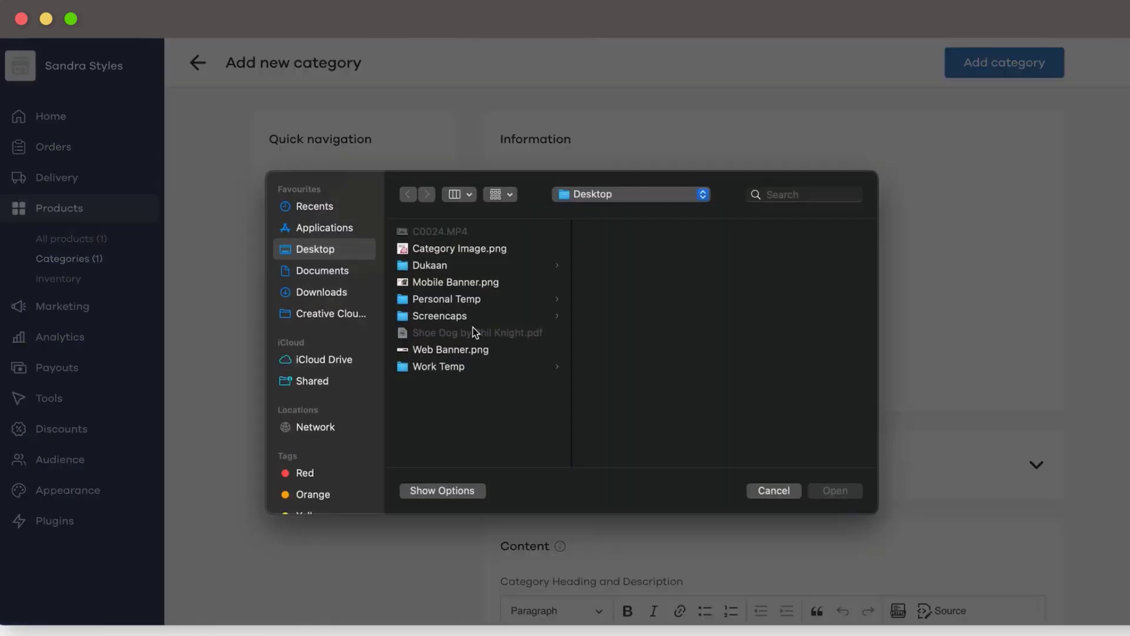
{"action": "left_click", "coordinate": [454, 246]}
{"action": "left_click", "coordinate": [835, 490]}
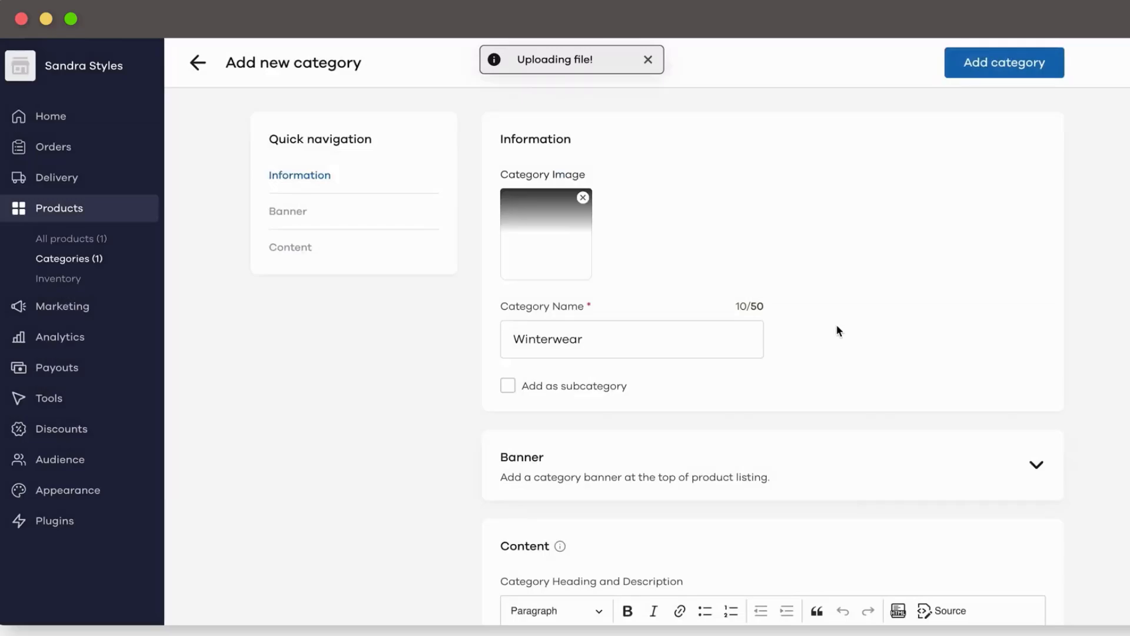
Step: Keep Winterwear top-level and upload its banners, including Mobile Banner.png for mobile
{"action": "left_click", "coordinate": [510, 388]}
{"action": "left_click", "coordinate": [927, 351]}
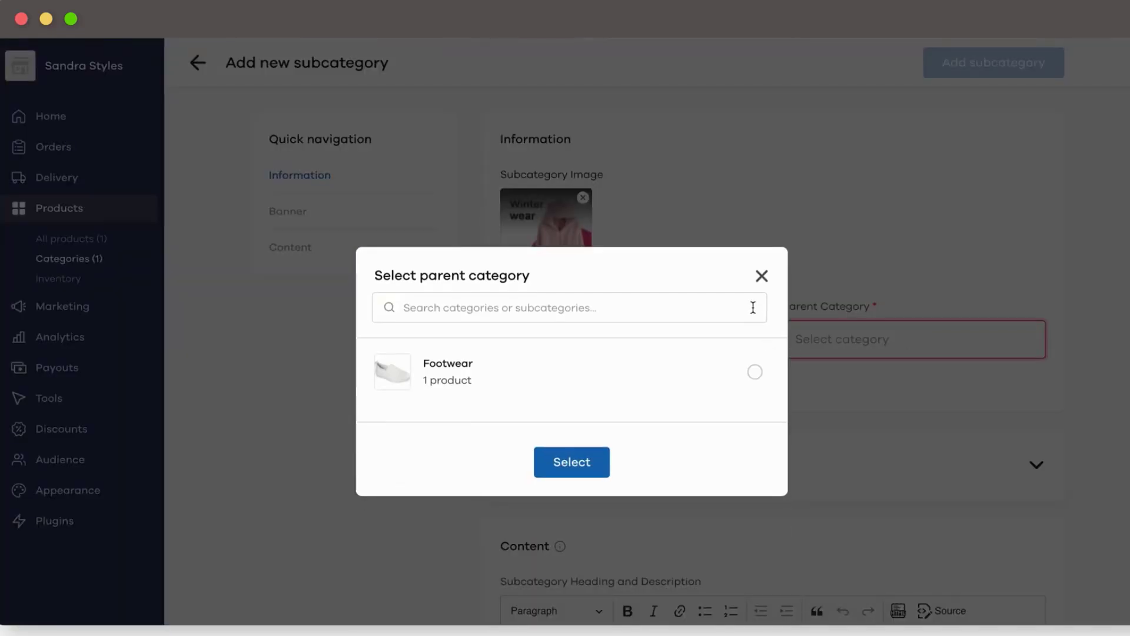
{"action": "left_click", "coordinate": [761, 277]}
{"action": "left_click", "coordinate": [508, 386]}
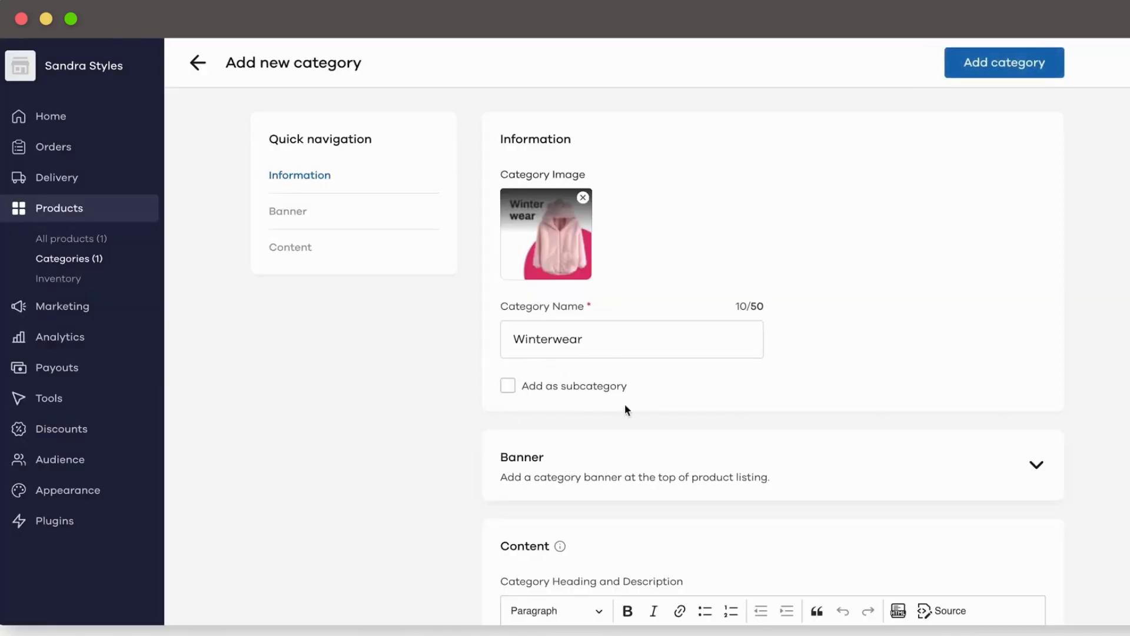
{"action": "scroll", "coordinate": [647, 415], "scroll_direction": "down", "scroll_amount": 3}
{"action": "left_click", "coordinate": [711, 317]}
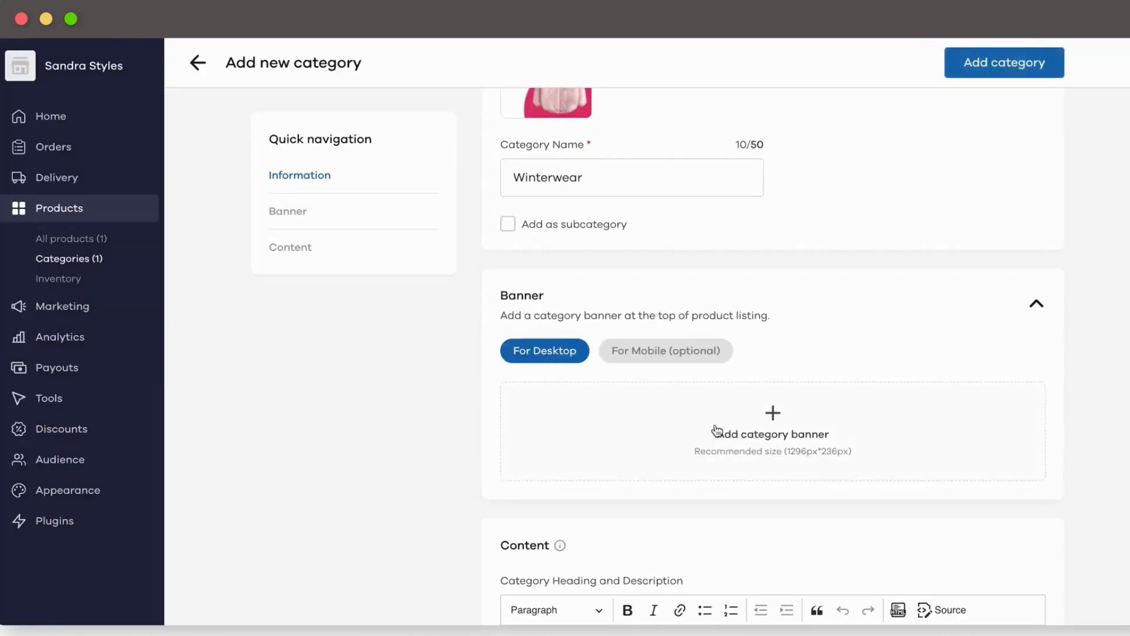
{"action": "scroll", "coordinate": [717, 412], "scroll_direction": "down", "scroll_amount": 2}
{"action": "left_click", "coordinate": [612, 284]}
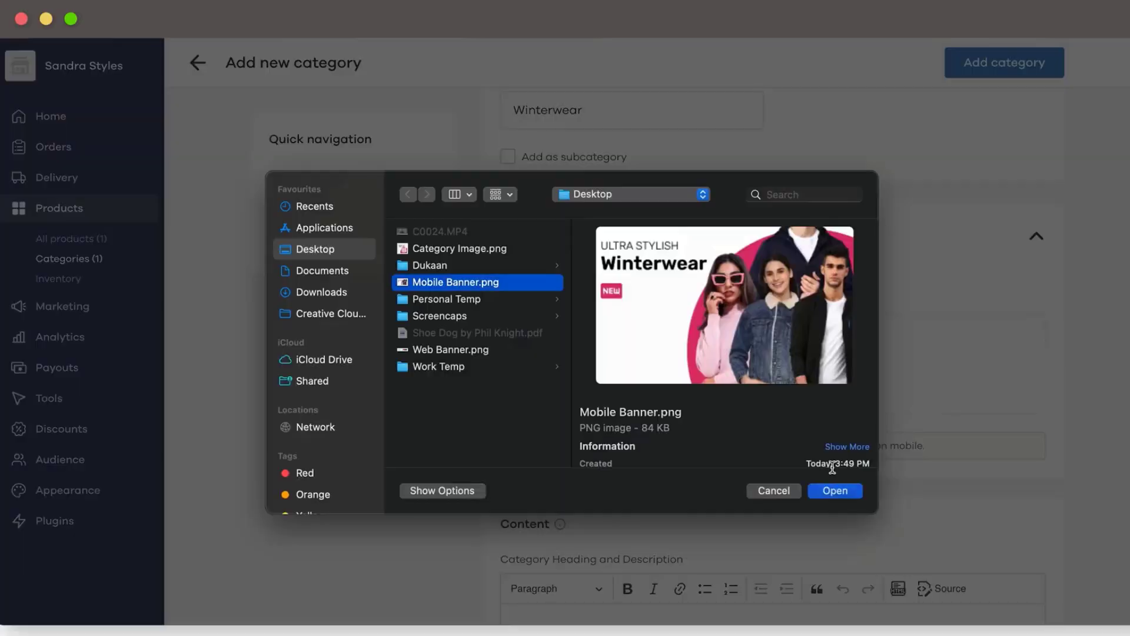
{"action": "left_click", "coordinate": [834, 491]}
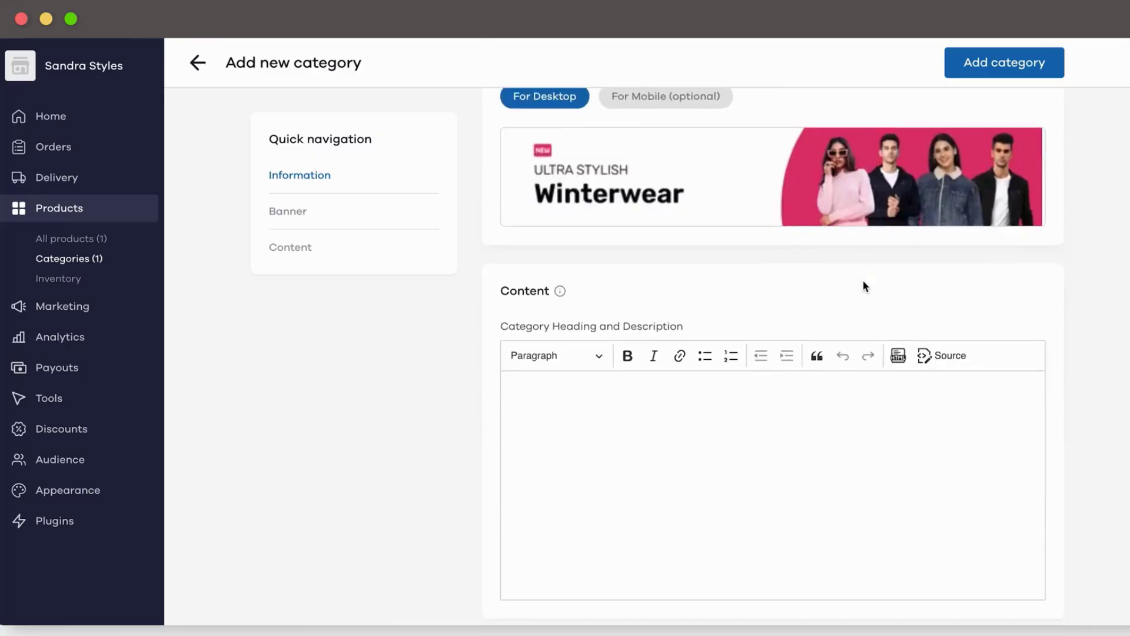
Step: Write the premium winterwear collection description and save the Winterwear category
{"action": "scroll", "coordinate": [863, 281], "scroll_direction": "down", "scroll_amount": 2}
{"action": "left_click", "coordinate": [648, 351]}
{"action": "type", "text": "Here you can find our latest and in-trend collection of "}
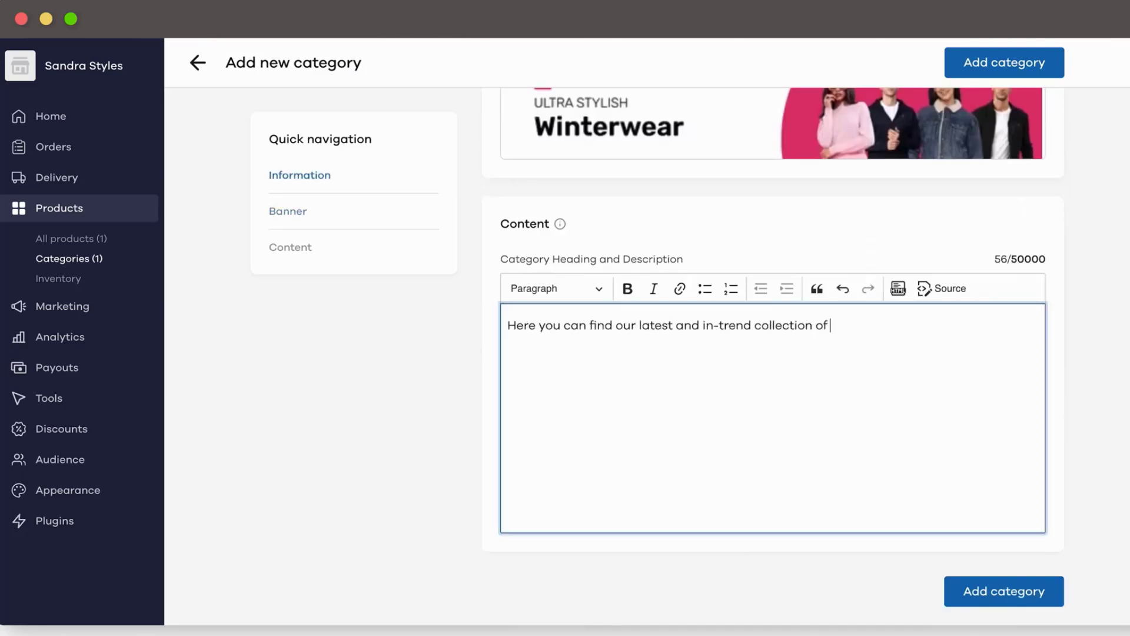
{"action": "type", "text": "high-quality premium winterware for both Men and Women. All our products are produced sustainably and are cruelty-free."}
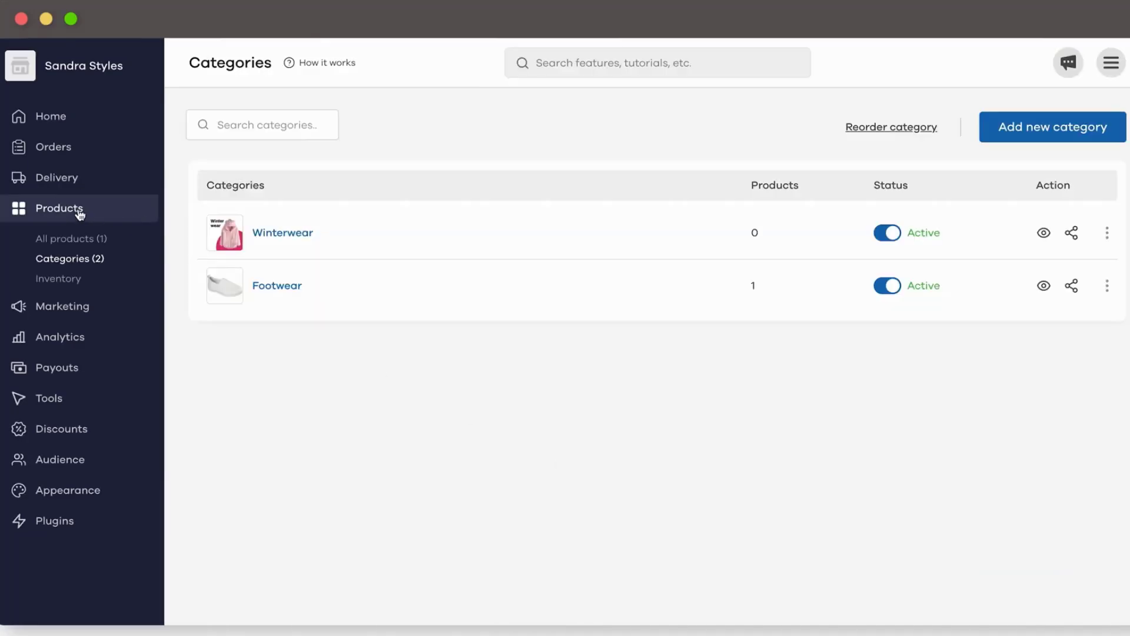
{"action": "left_click", "coordinate": [78, 213]}
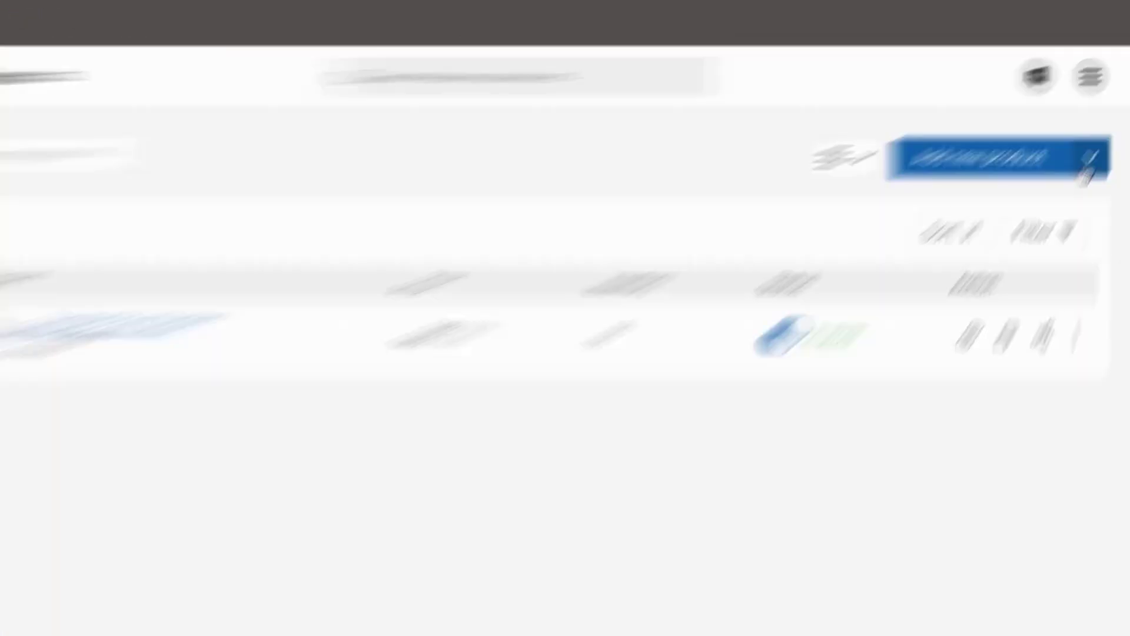
Step: Open the bulk product upload page and paste the T-shirt product data into the template
{"action": "left_click", "coordinate": [1105, 133]}
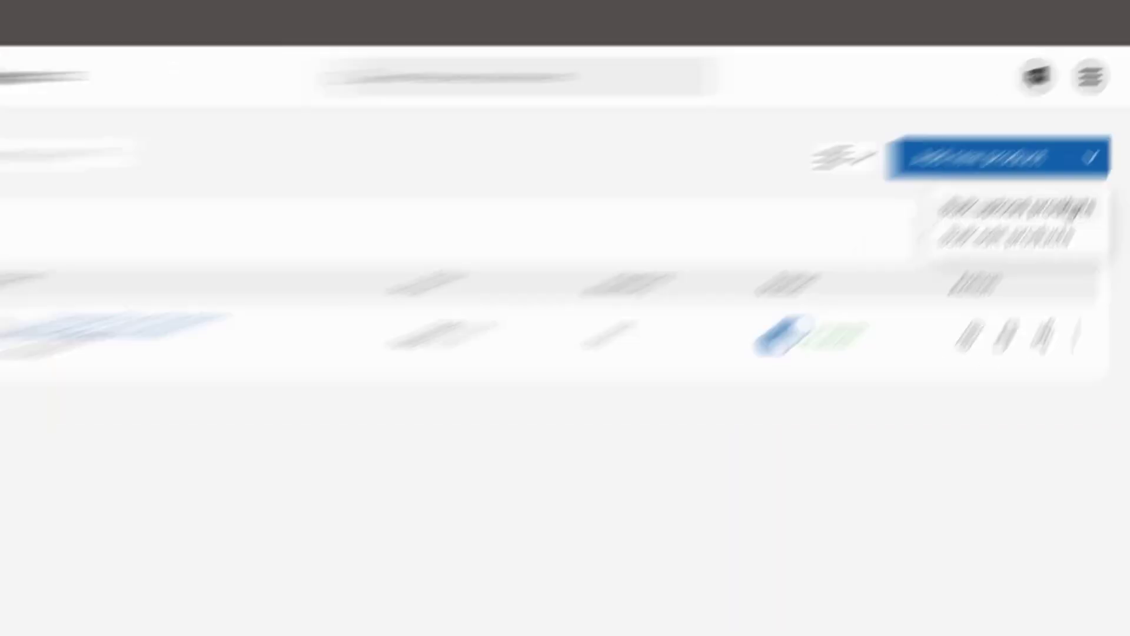
{"action": "left_click", "coordinate": [984, 247]}
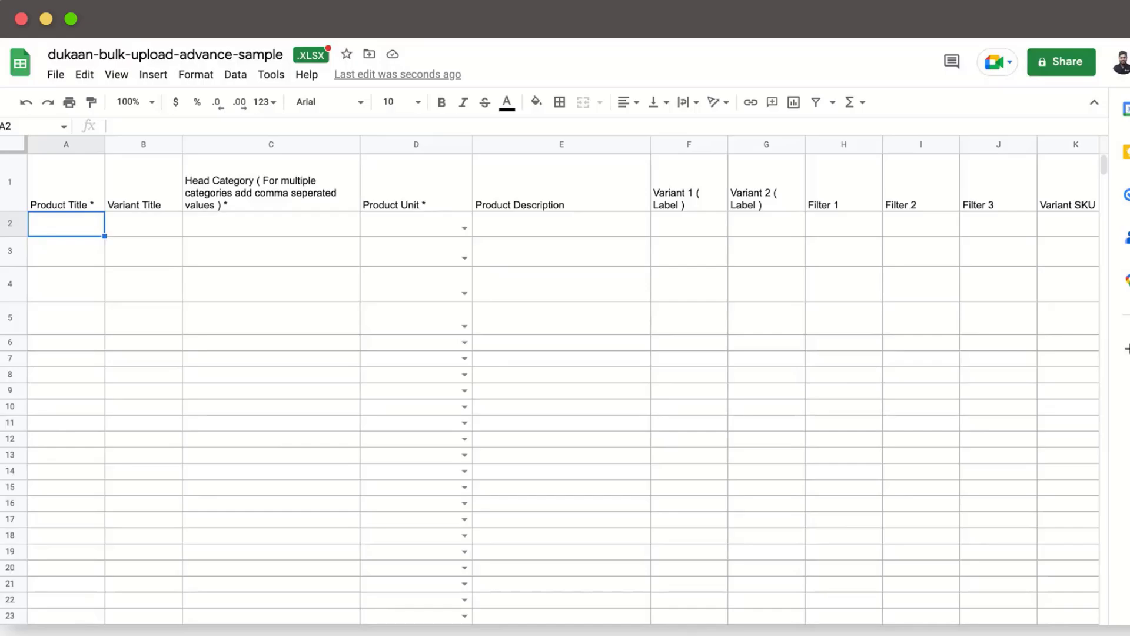
{"action": "key", "text": "super+v"}
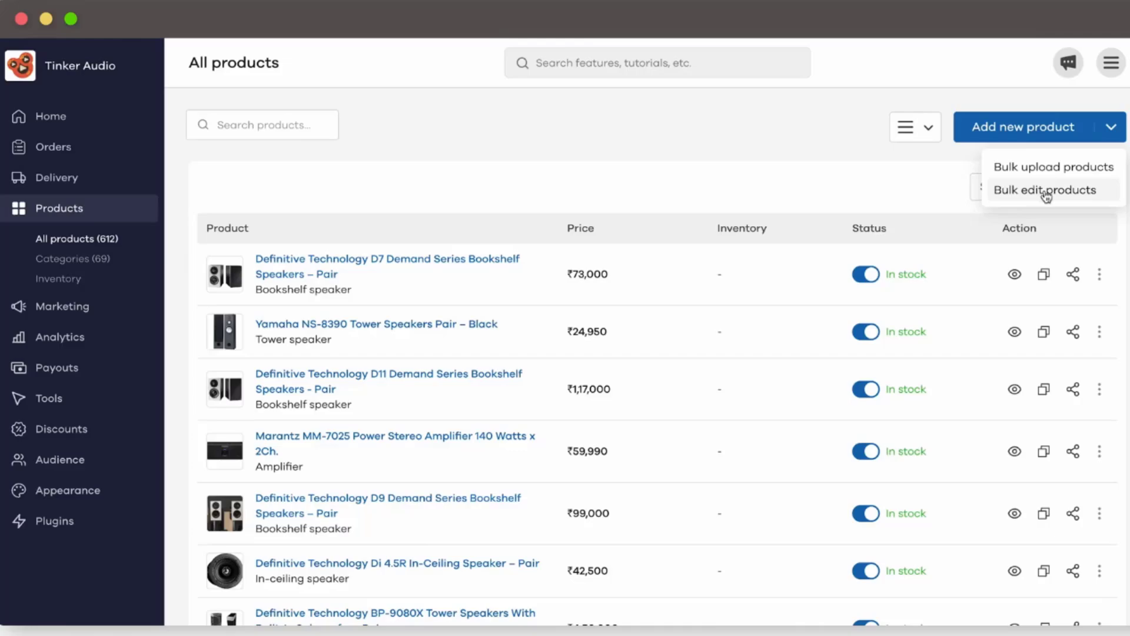
Step: Open Bulk edit products and step through the first row's Inventory, Price and Selling Price fields
{"action": "left_click", "coordinate": [1071, 190]}
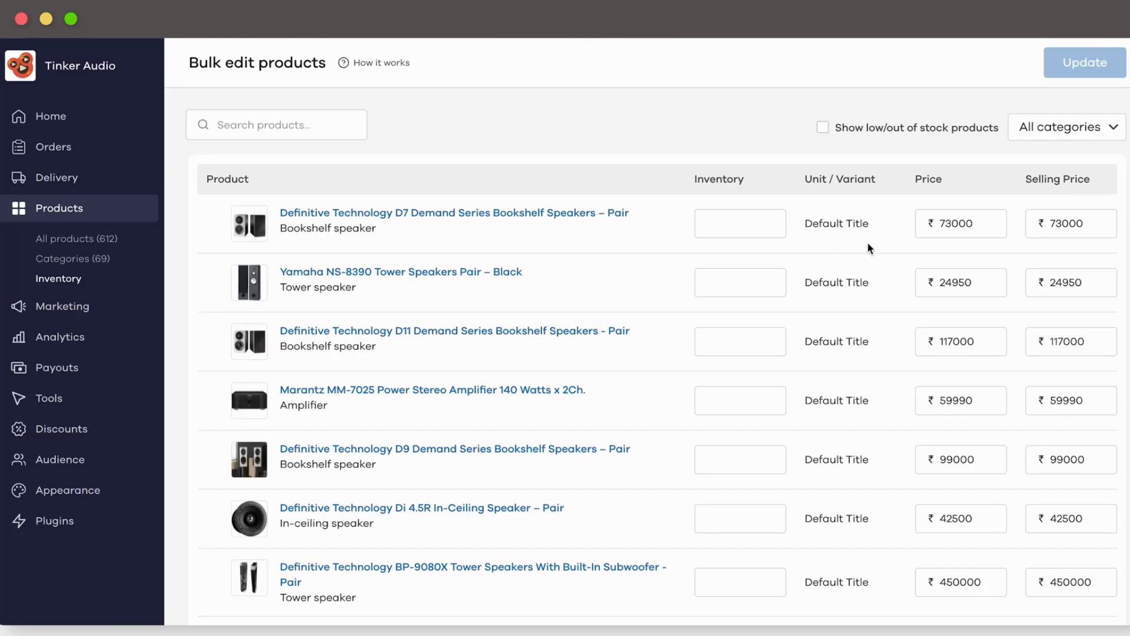
{"action": "left_click", "coordinate": [730, 224]}
{"action": "left_click", "coordinate": [978, 223]}
{"action": "left_click", "coordinate": [1081, 234]}
{"action": "left_click", "coordinate": [1080, 235]}
{"action": "left_click", "coordinate": [760, 223]}
{"action": "scroll", "coordinate": [629, 425], "scroll_direction": "down", "scroll_amount": 3}
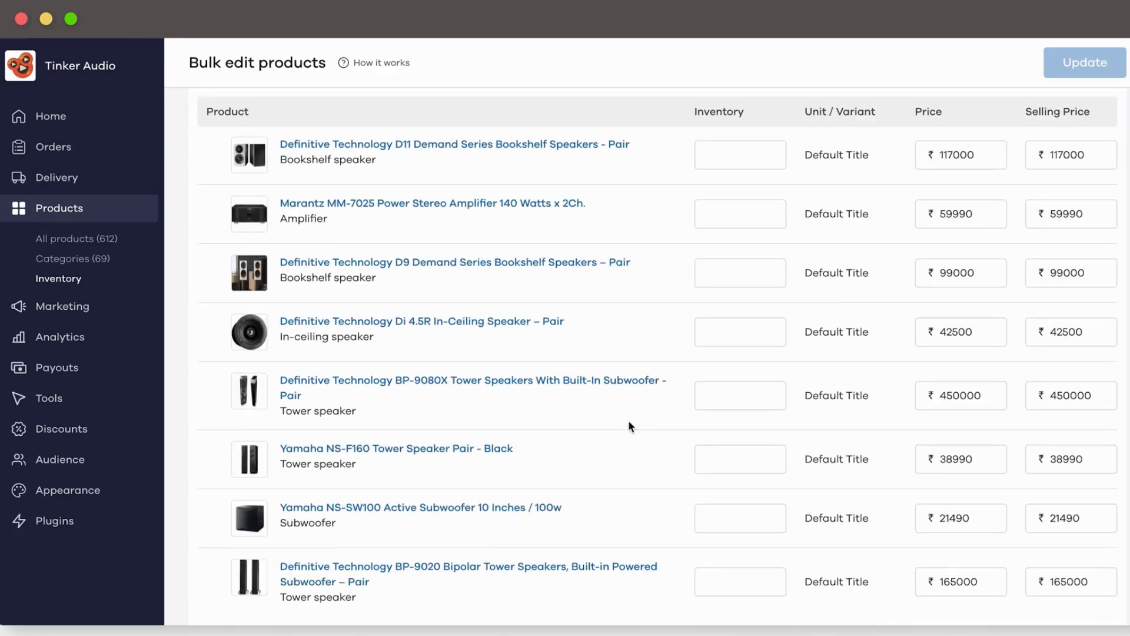
{"action": "scroll", "coordinate": [629, 424], "scroll_direction": "up", "scroll_amount": 4}
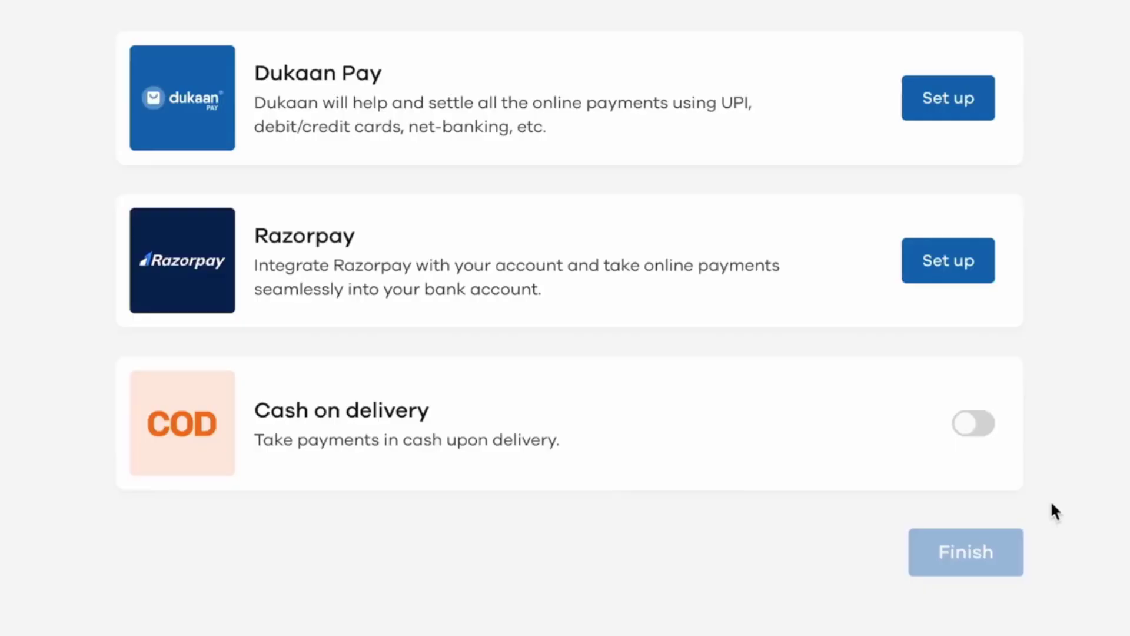
Step: Switch on Cash on delivery in payment setup and begin Dukaan Pay payout verification
{"action": "left_click", "coordinate": [984, 425]}
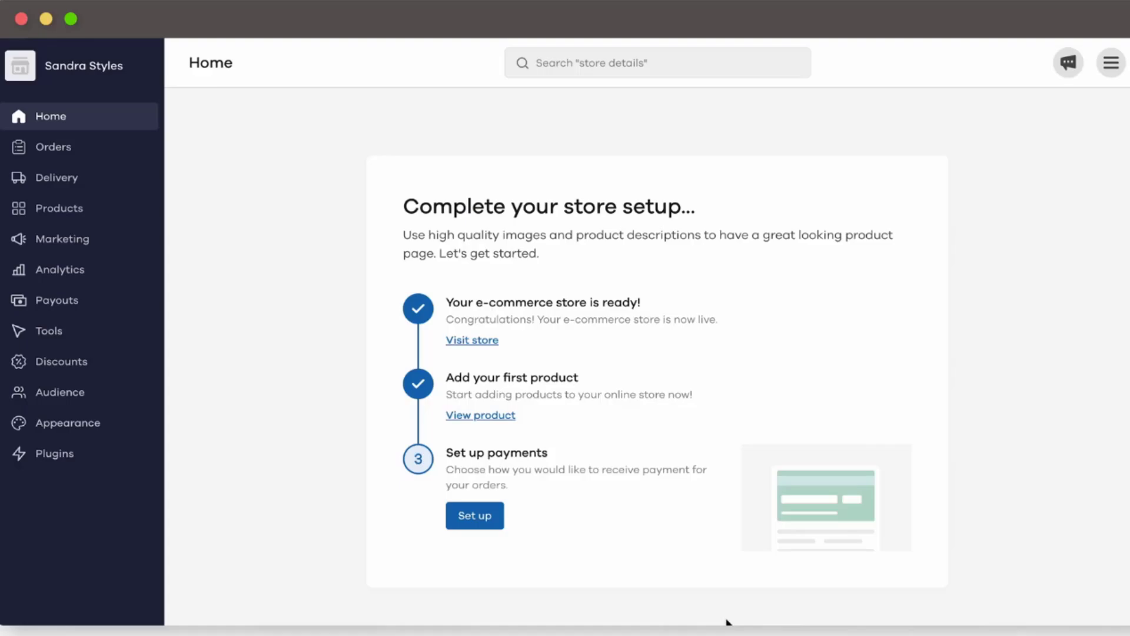
{"action": "left_click", "coordinate": [496, 520]}
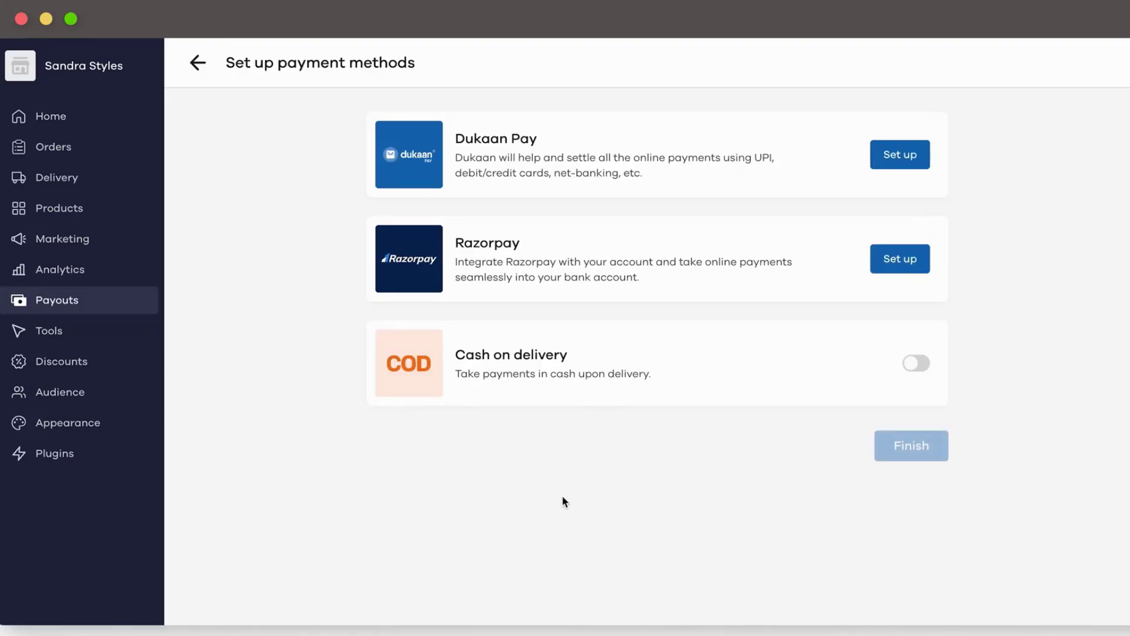
{"action": "left_click", "coordinate": [919, 365]}
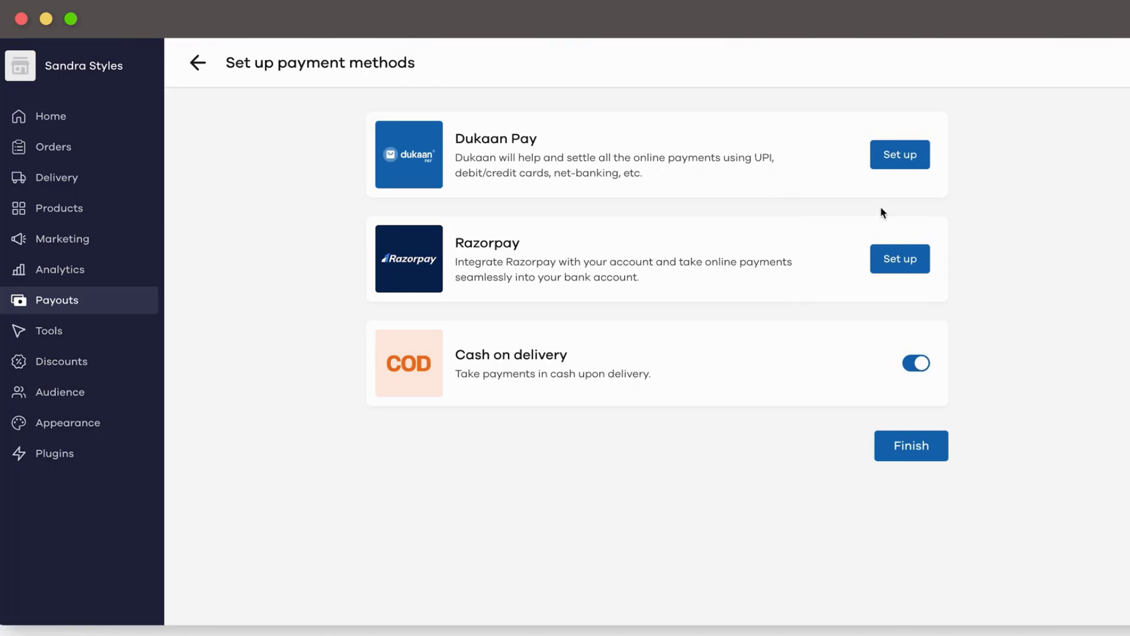
{"action": "left_click", "coordinate": [900, 155]}
{"action": "left_click", "coordinate": [476, 328]}
Step: Verify payouts with the store's UPI ID, accepting the terms and conditions
{"action": "left_click", "coordinate": [417, 321]}
{"action": "left_click", "coordinate": [442, 386]}
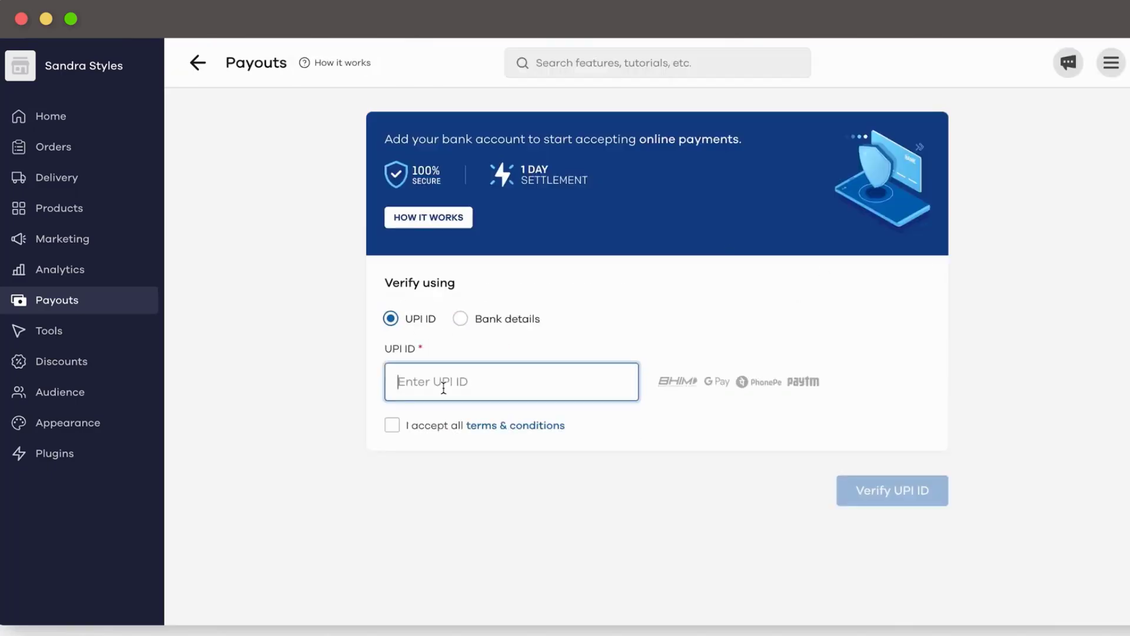
{"action": "left_click", "coordinate": [394, 424]}
{"action": "left_click", "coordinate": [867, 498]}
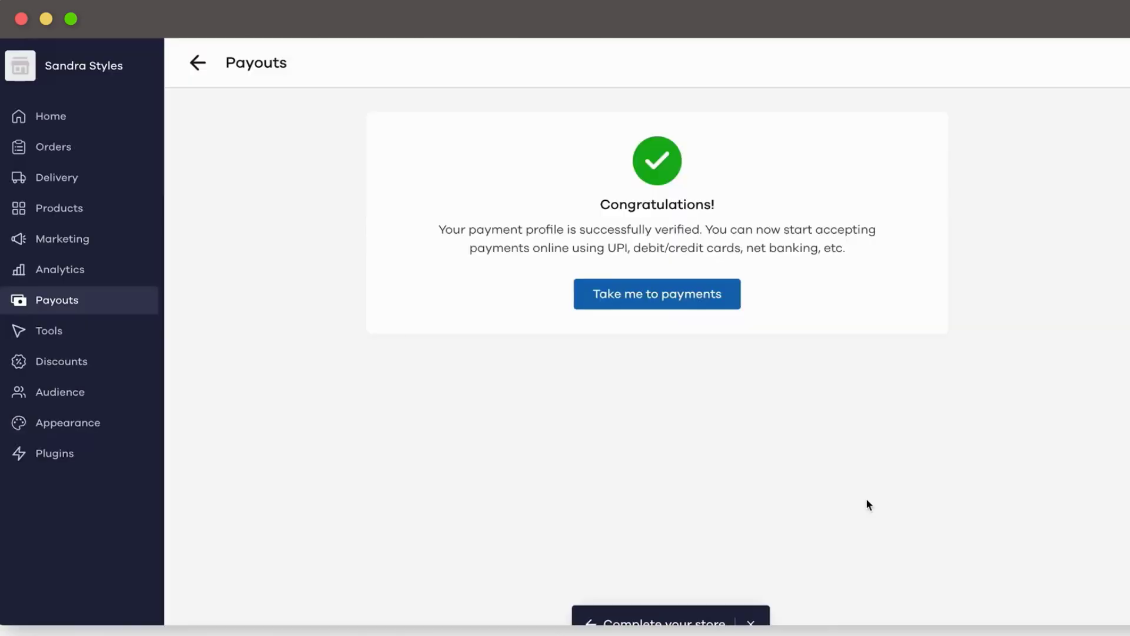
{"action": "left_click", "coordinate": [709, 298]}
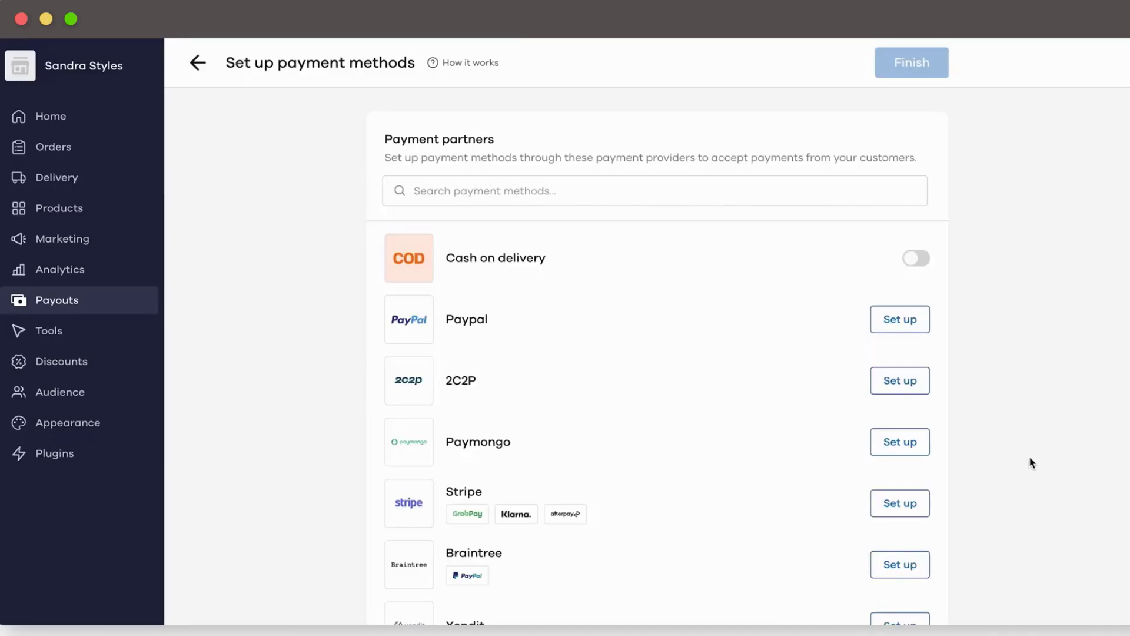
Step: Scroll through the payouts overview to browse the available payment partners
{"action": "scroll", "coordinate": [1029, 458], "scroll_direction": "down", "scroll_amount": 3}
{"action": "scroll", "coordinate": [1030, 458], "scroll_direction": "up", "scroll_amount": 3}
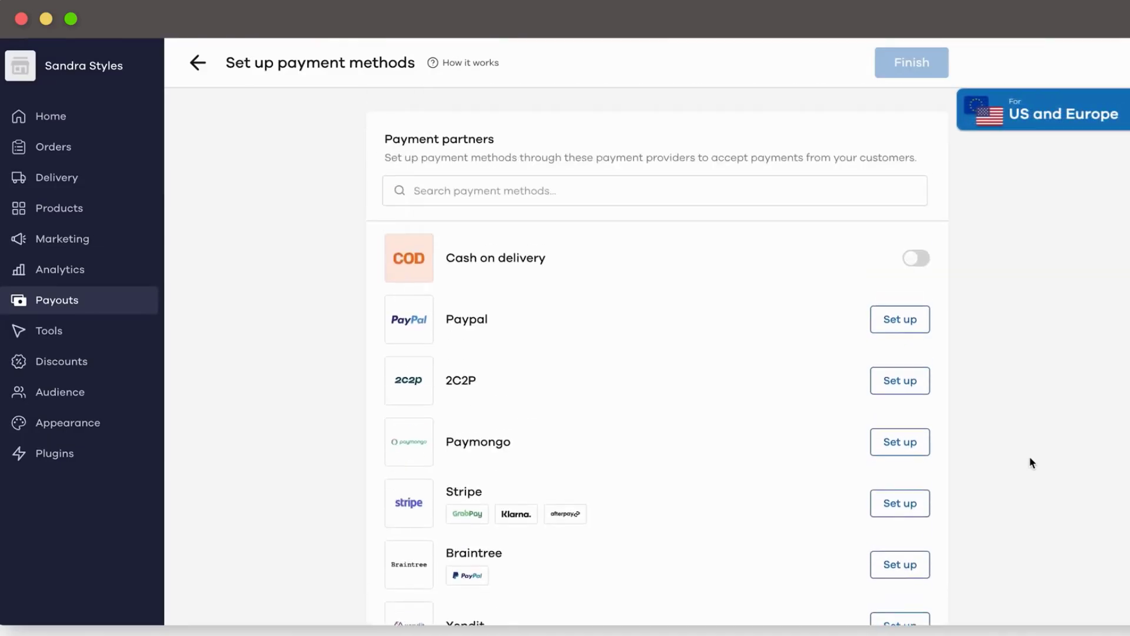
{"action": "scroll", "coordinate": [1030, 458], "scroll_direction": "down", "scroll_amount": 3}
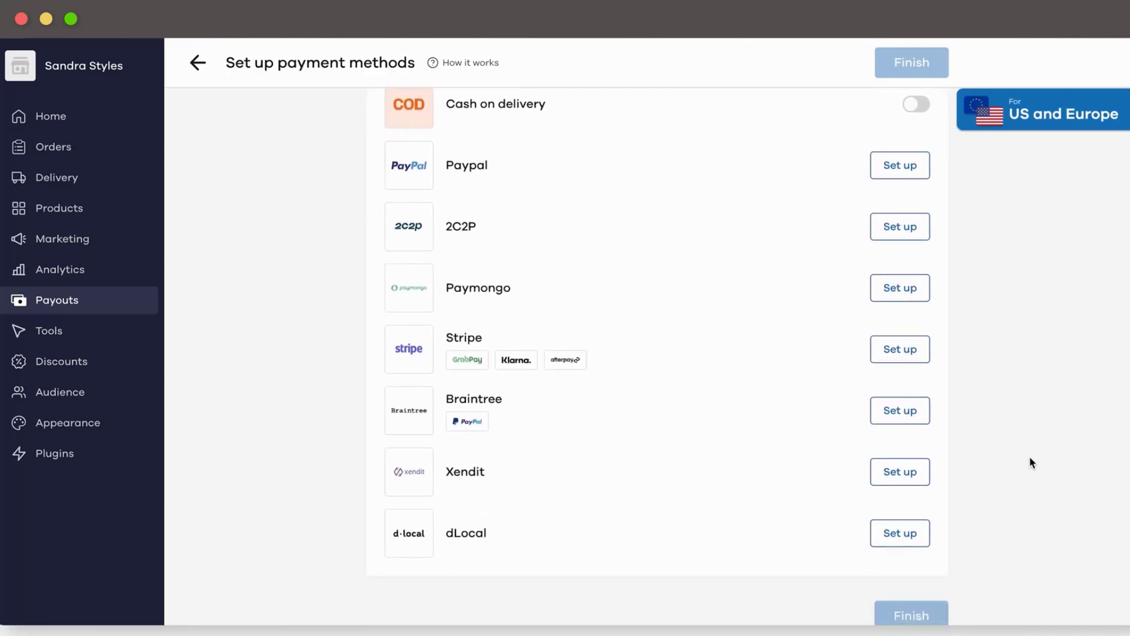
{"action": "scroll", "coordinate": [1030, 458], "scroll_direction": "up", "scroll_amount": 2}
{"action": "scroll", "coordinate": [1030, 458], "scroll_direction": "up", "scroll_amount": 1}
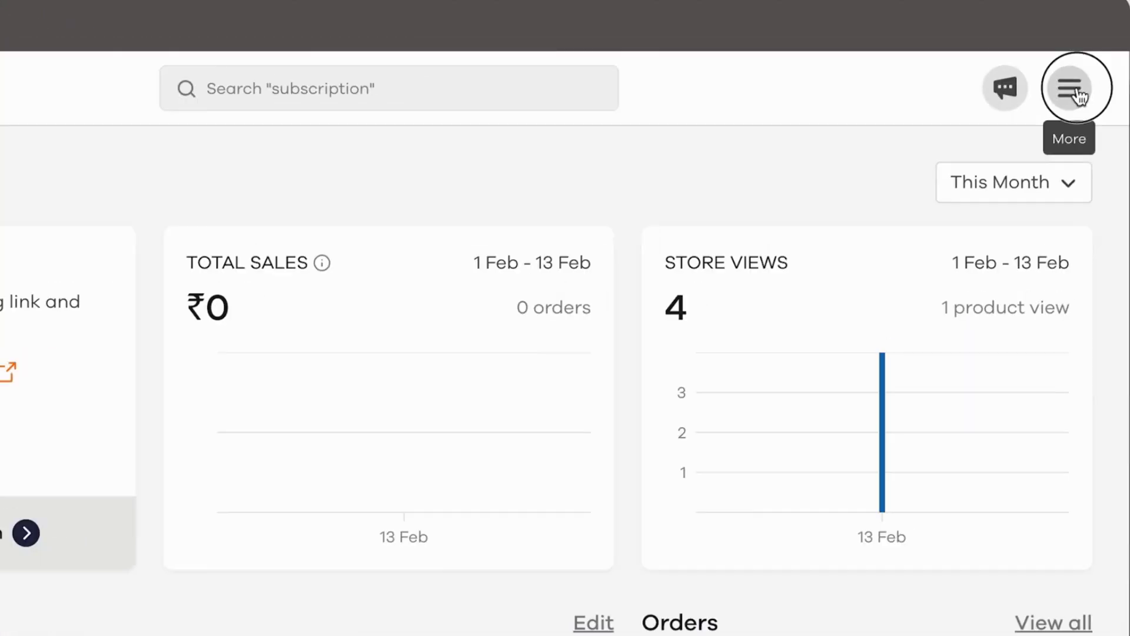
Step: Add a logo and store address in My account, save them, then open Store settings
{"action": "left_click", "coordinate": [1112, 63]}
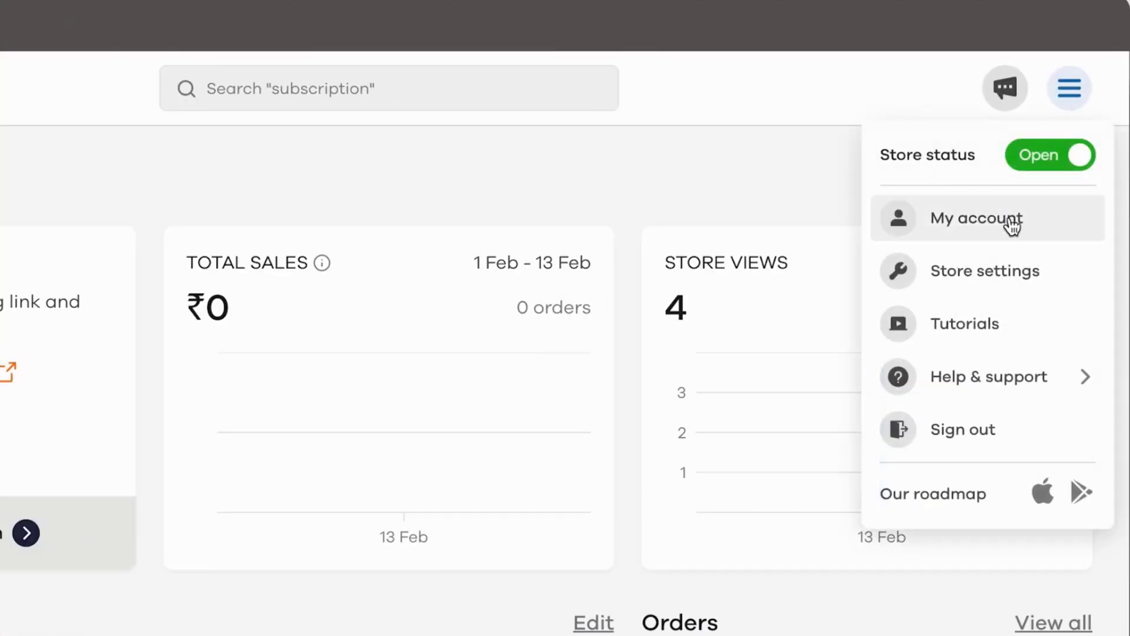
{"action": "left_click", "coordinate": [991, 268]}
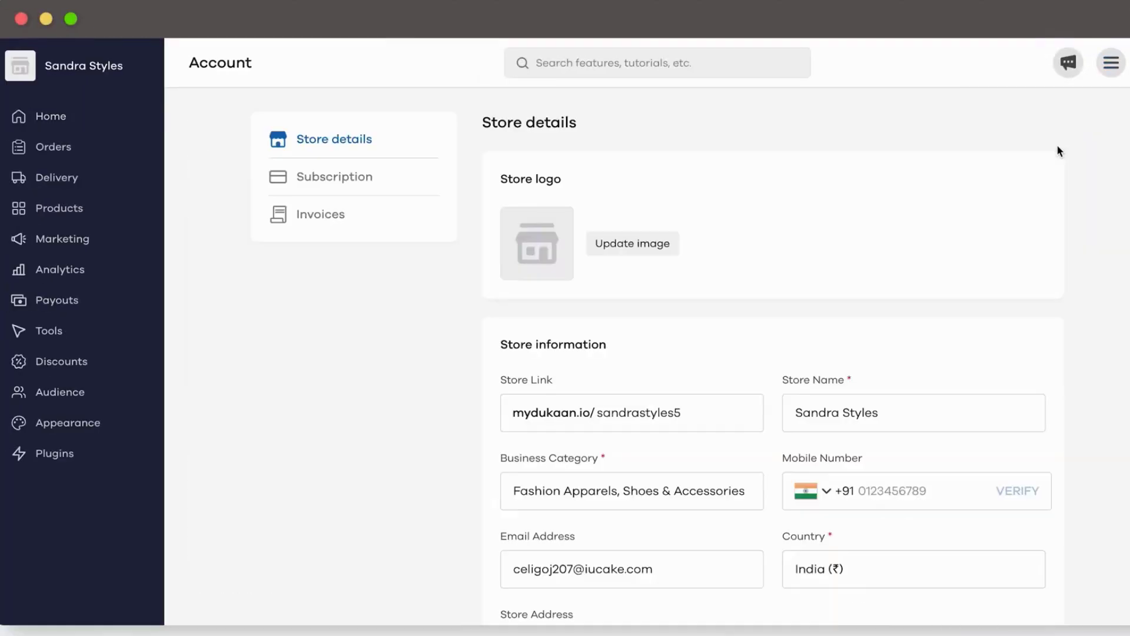
{"action": "left_click", "coordinate": [630, 245]}
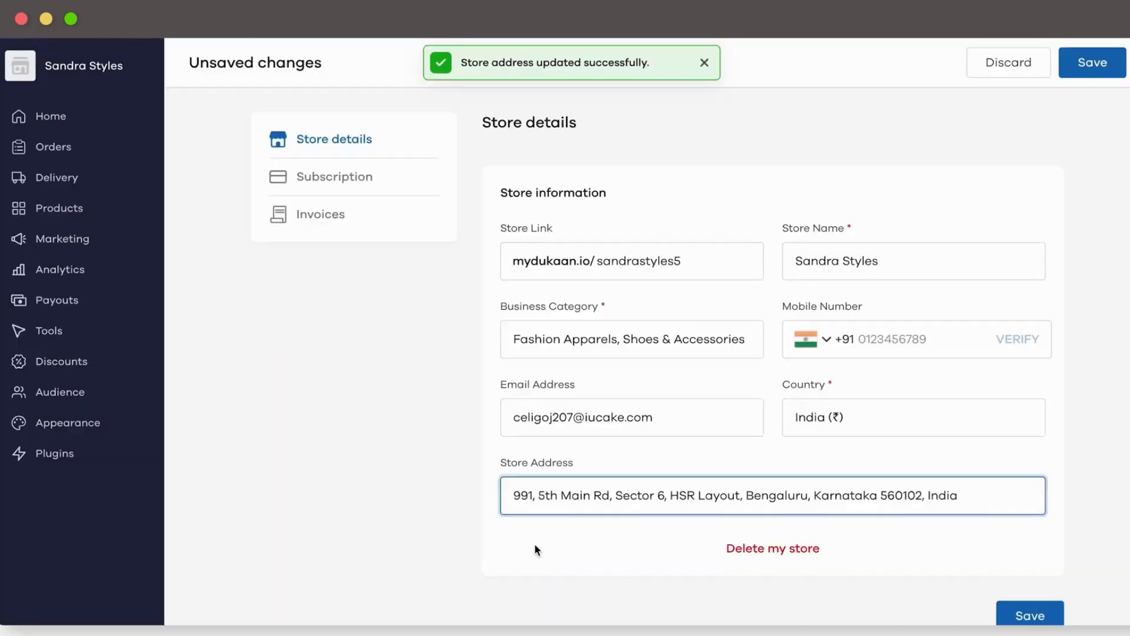
{"action": "left_click", "coordinate": [1092, 63]}
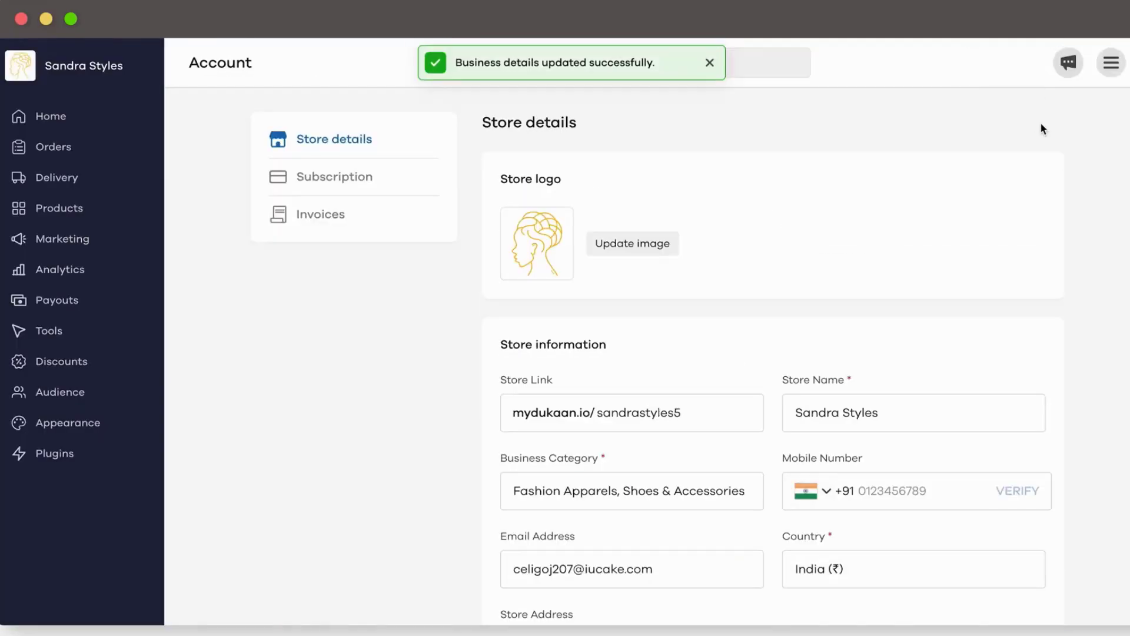
{"action": "left_click", "coordinate": [1111, 62]}
{"action": "left_click", "coordinate": [1051, 189]}
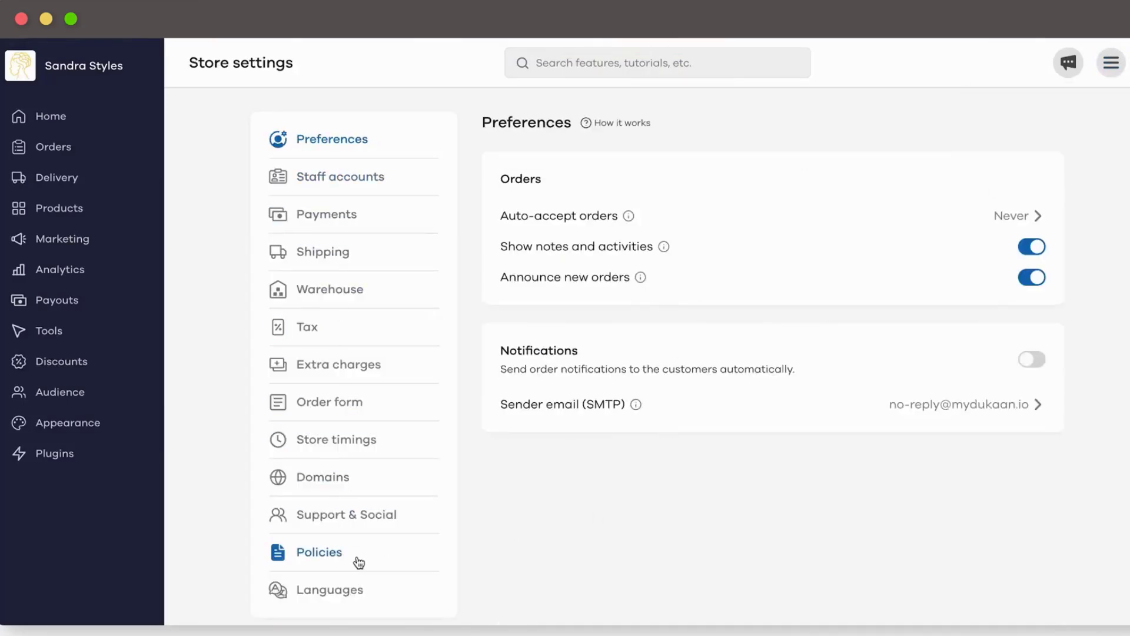
Step: Review the Store timings, Order form, Extra charges, Staff accounts and Domains settings pages
{"action": "left_click", "coordinate": [348, 443]}
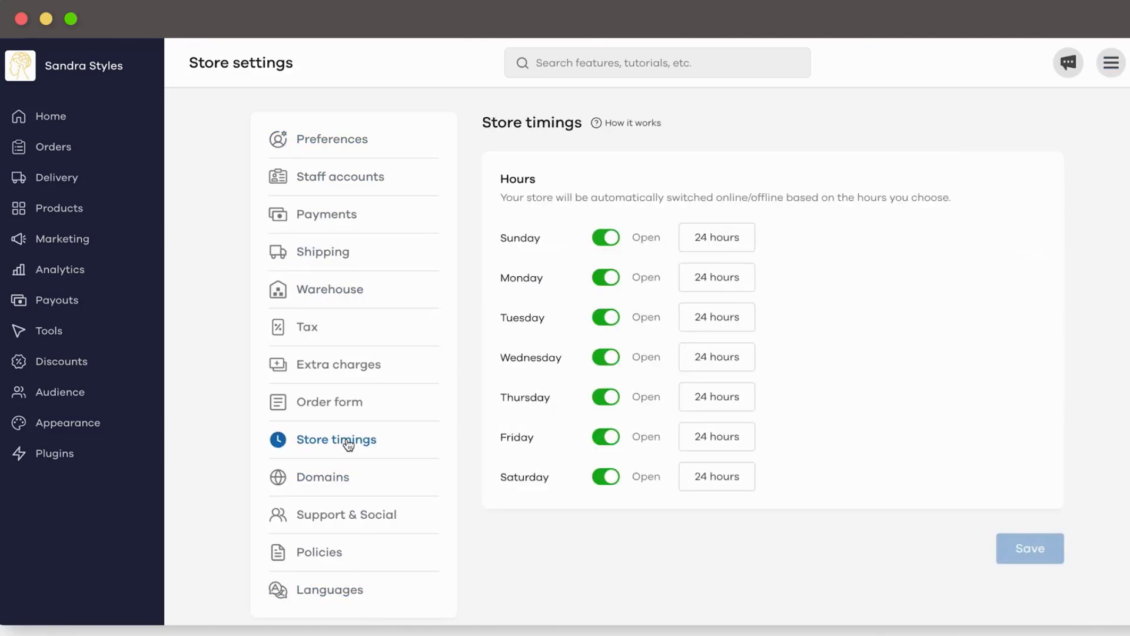
{"action": "left_click", "coordinate": [346, 410]}
{"action": "left_click", "coordinate": [347, 377]}
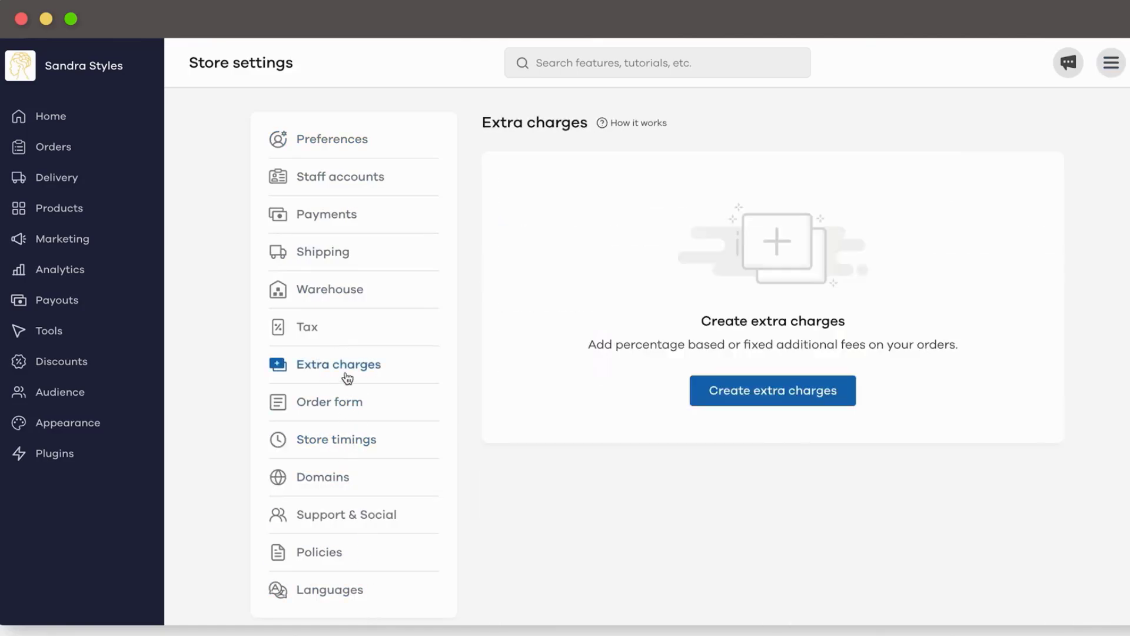
{"action": "left_click", "coordinate": [346, 183]}
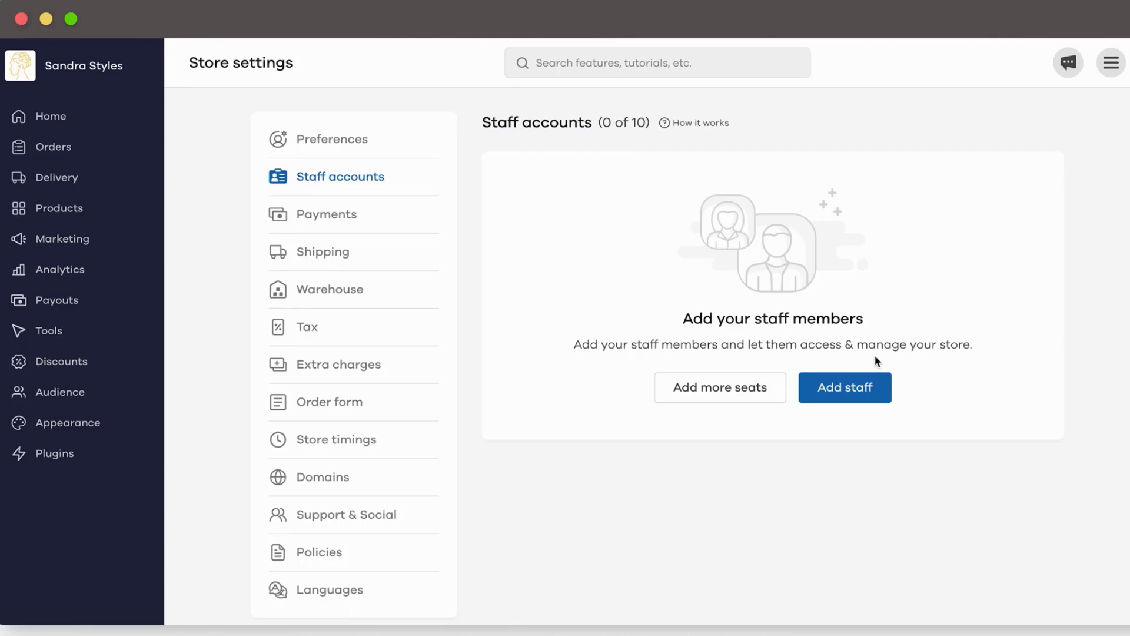
{"action": "left_click", "coordinate": [360, 481]}
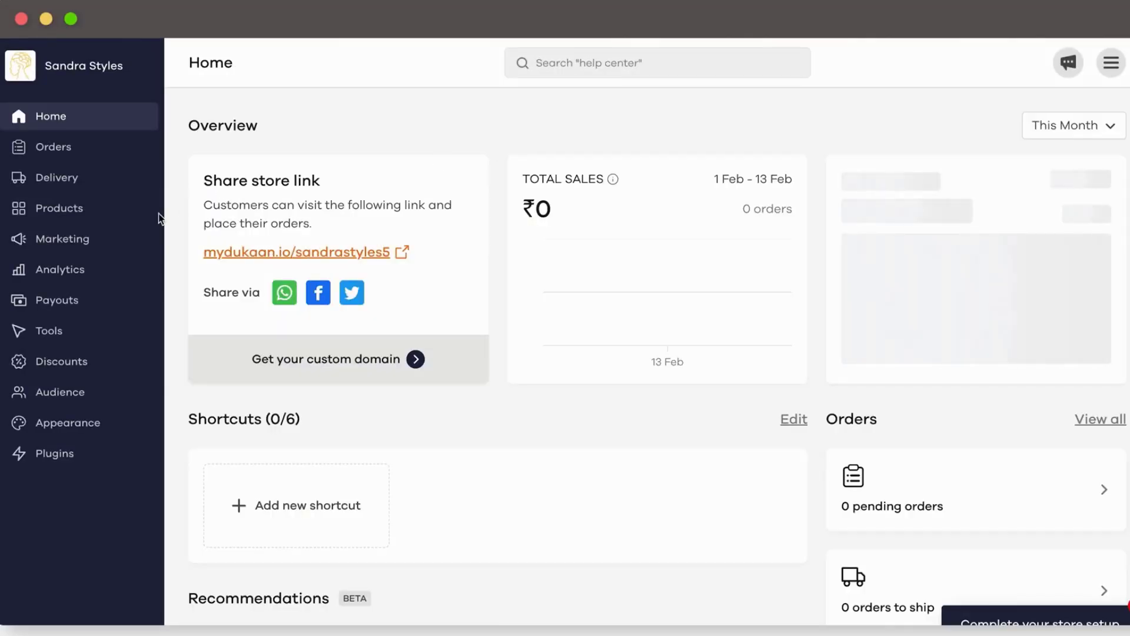
Step: Start a new WhatsApp broadcast campaign from the Marketing section
{"action": "left_click", "coordinate": [88, 242]}
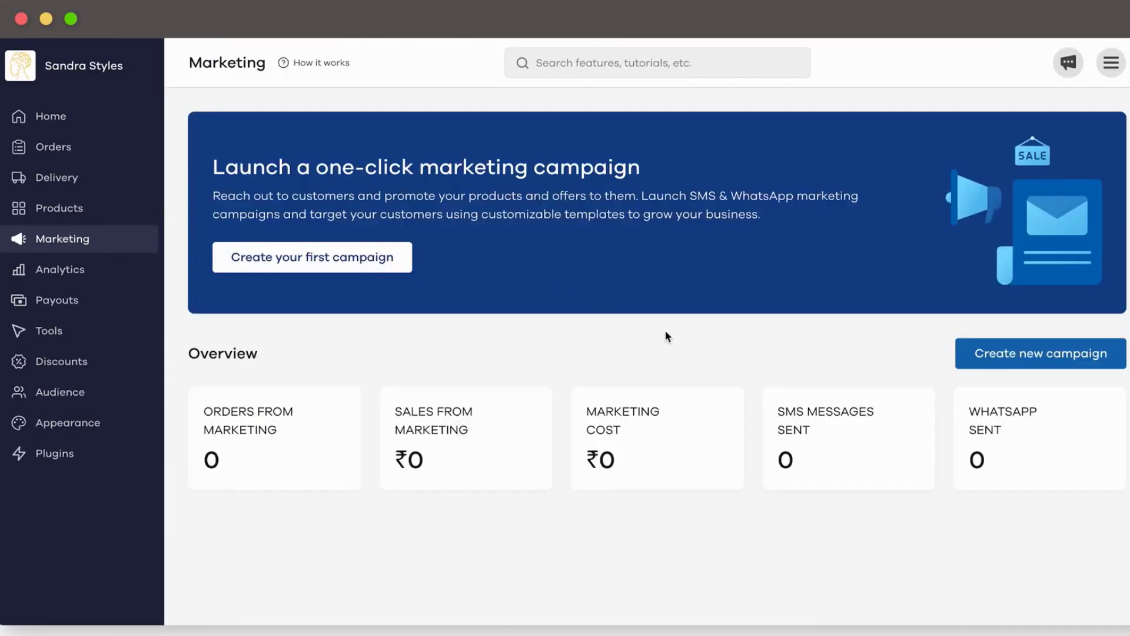
{"action": "left_click", "coordinate": [1052, 361]}
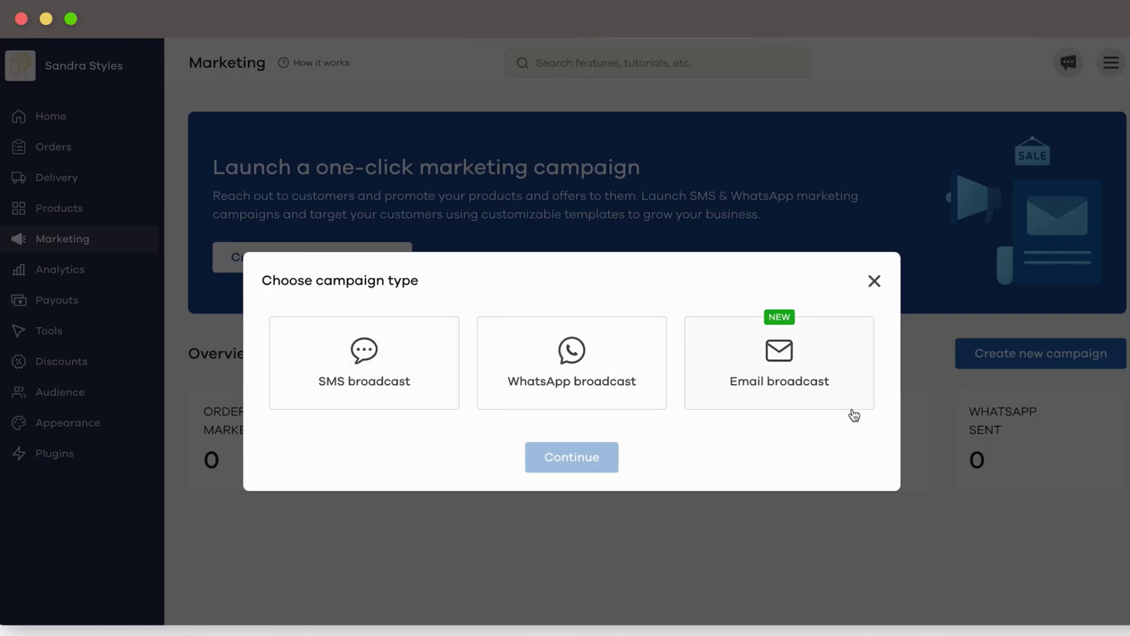
{"action": "left_click", "coordinate": [575, 406]}
{"action": "left_click", "coordinate": [574, 457]}
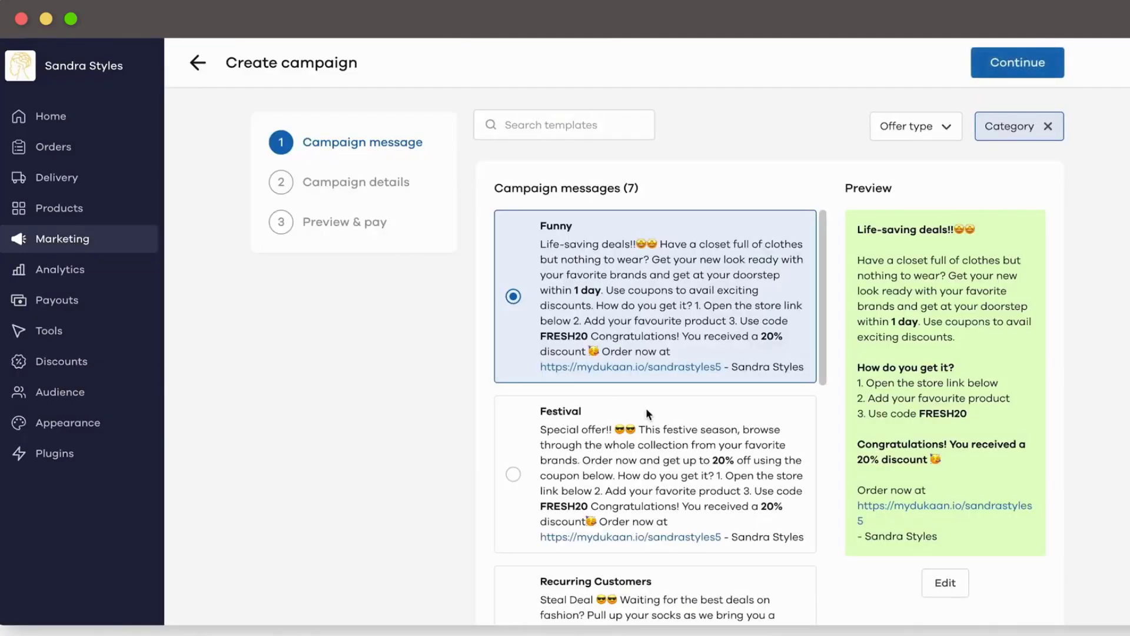
Step: Compare the Recurring Customers, New Customers and Seasonal templates, settling on Announcement
{"action": "scroll", "coordinate": [653, 417], "scroll_direction": "down", "scroll_amount": 3}
{"action": "left_click", "coordinate": [643, 472]}
{"action": "scroll", "coordinate": [639, 481], "scroll_direction": "down", "scroll_amount": 3}
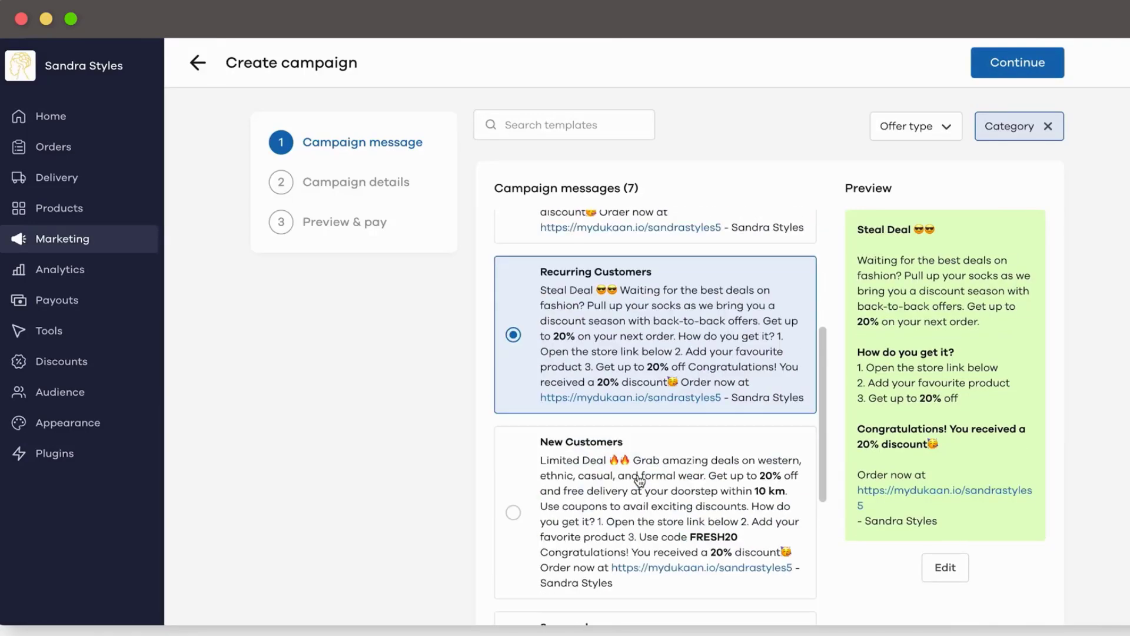
{"action": "scroll", "coordinate": [640, 481], "scroll_direction": "down", "scroll_amount": 1}
{"action": "left_click", "coordinate": [644, 433]}
{"action": "scroll", "coordinate": [643, 434], "scroll_direction": "down", "scroll_amount": 3}
{"action": "left_click", "coordinate": [632, 431]}
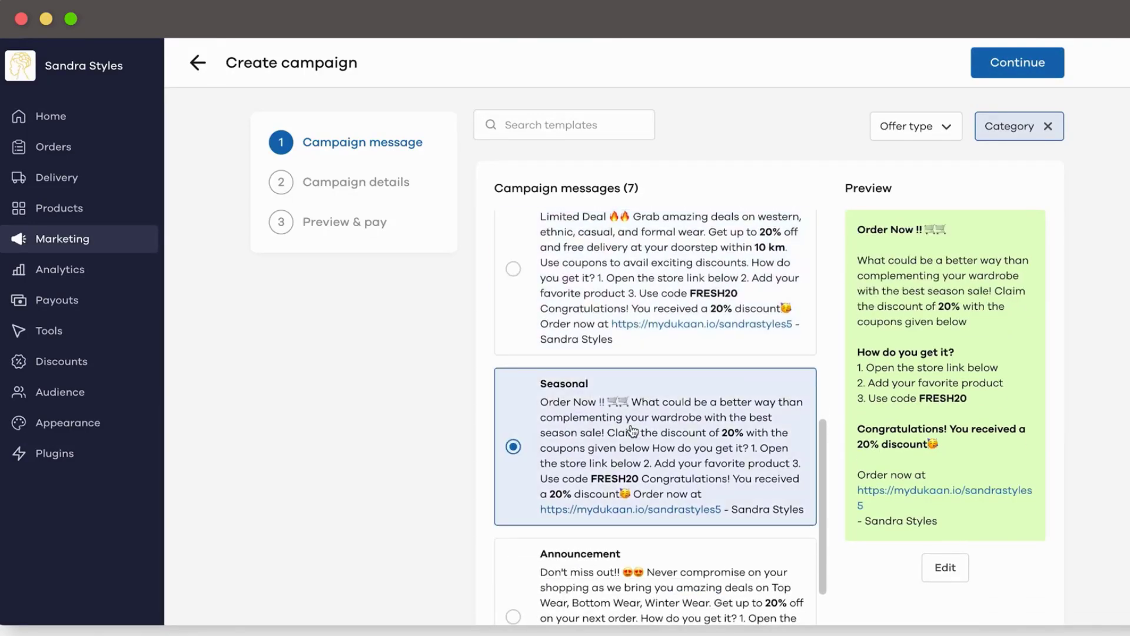
{"action": "scroll", "coordinate": [631, 432], "scroll_direction": "down", "scroll_amount": 3}
{"action": "left_click", "coordinate": [654, 420]}
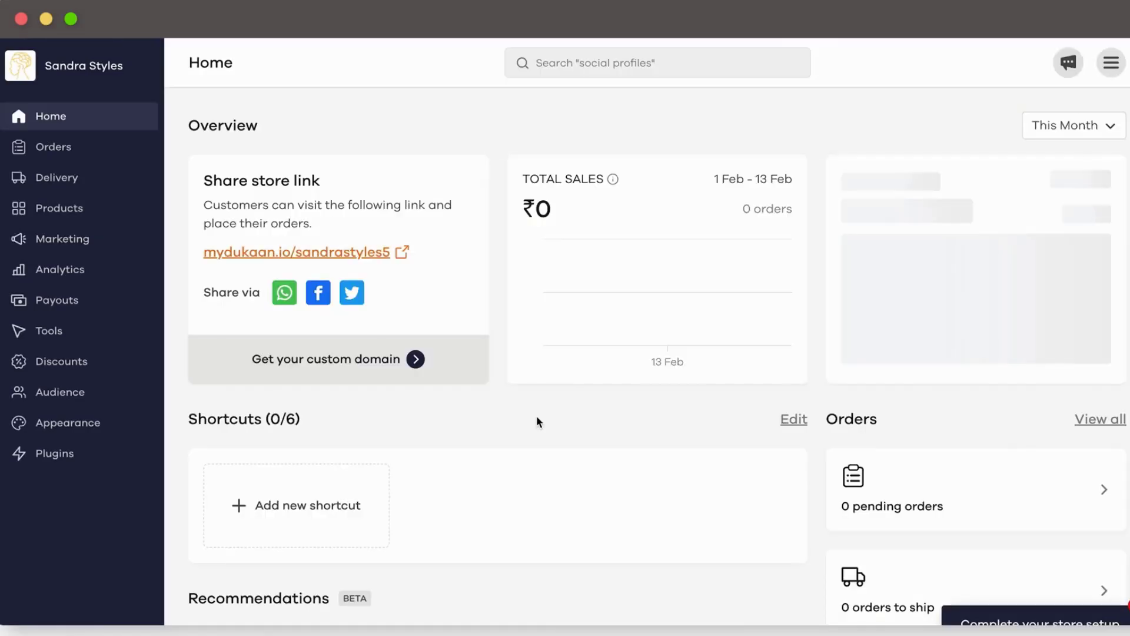
Step: Scroll through the All plugins catalogue of 63 store plugins
{"action": "left_click", "coordinate": [81, 460]}
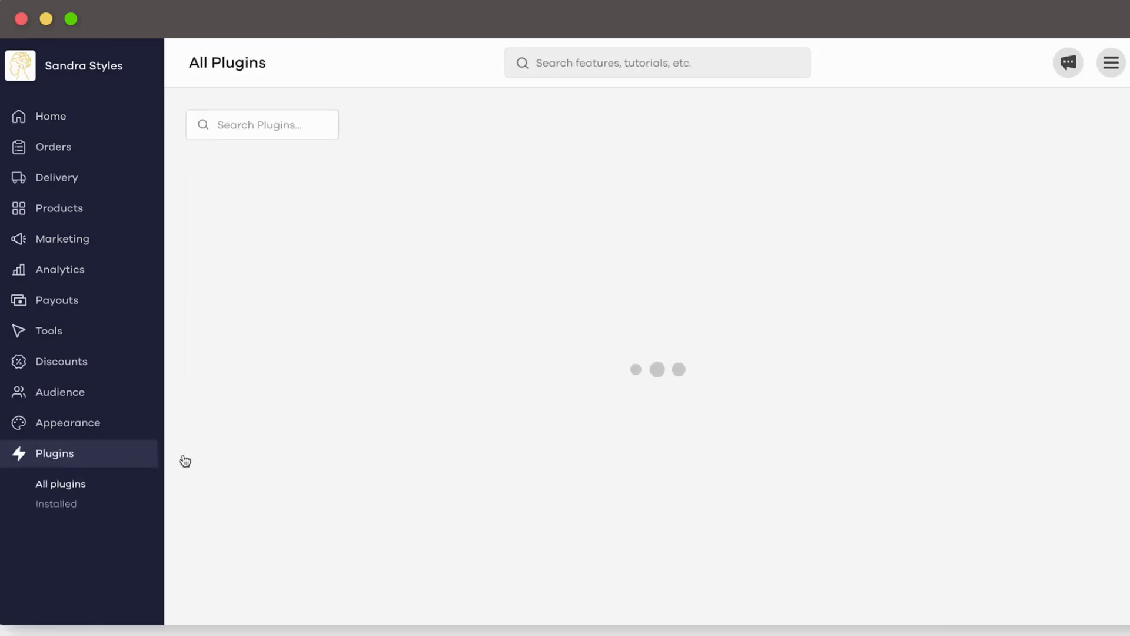
{"action": "scroll", "coordinate": [546, 519], "scroll_direction": "down", "scroll_amount": 5}
{"action": "scroll", "coordinate": [546, 520], "scroll_direction": "down", "scroll_amount": 15}
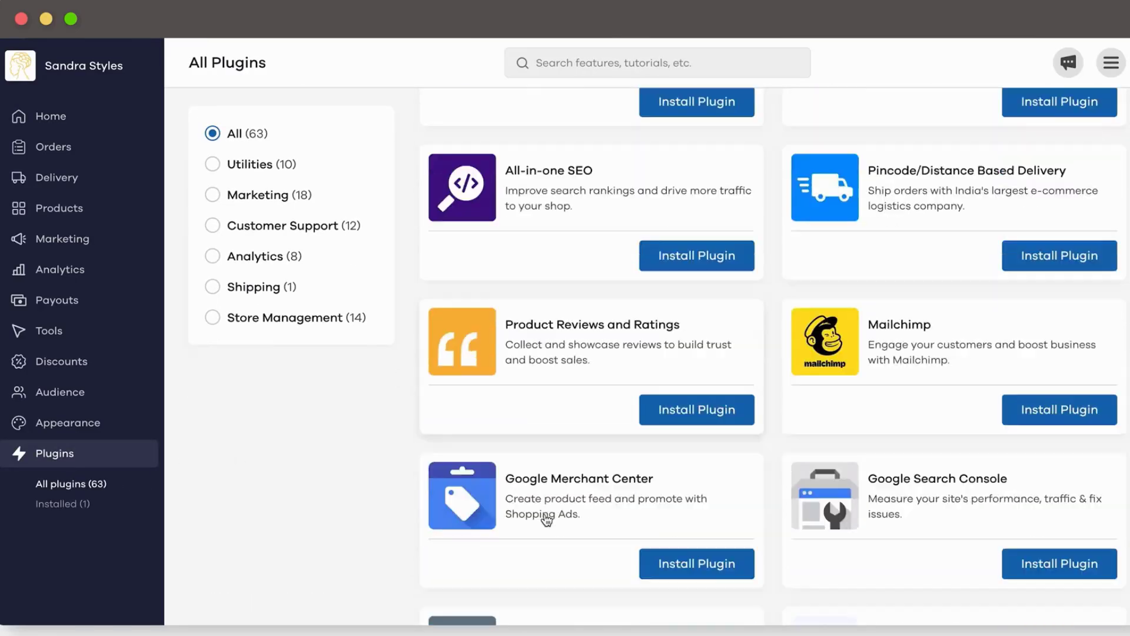
{"action": "scroll", "coordinate": [547, 519], "scroll_direction": "down", "scroll_amount": 14}
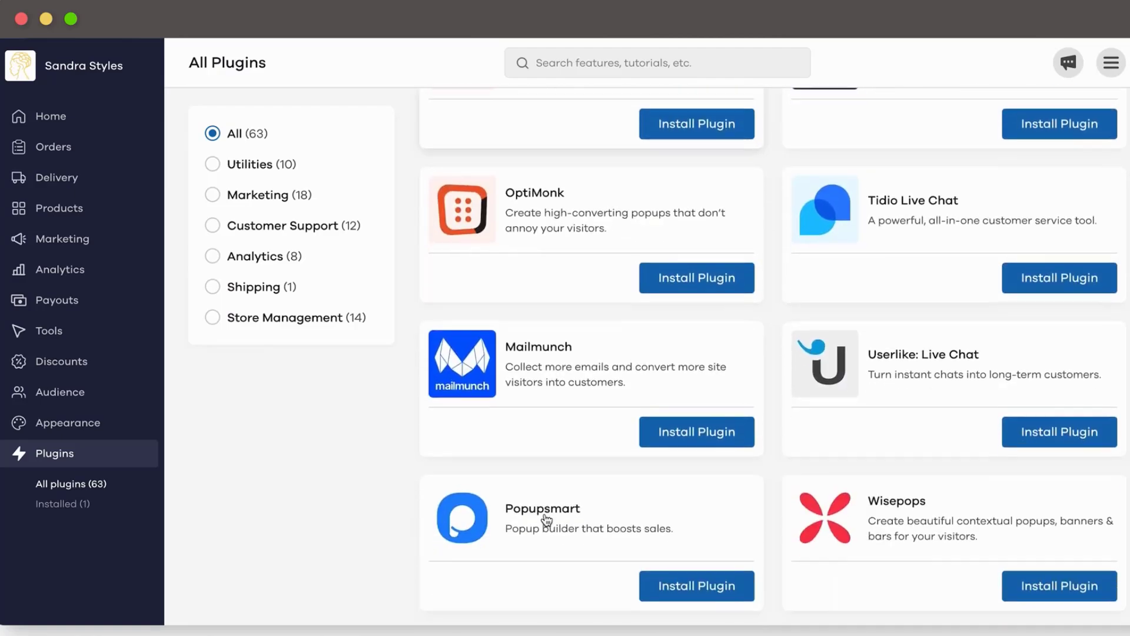
{"action": "scroll", "coordinate": [547, 520], "scroll_direction": "down", "scroll_amount": 12}
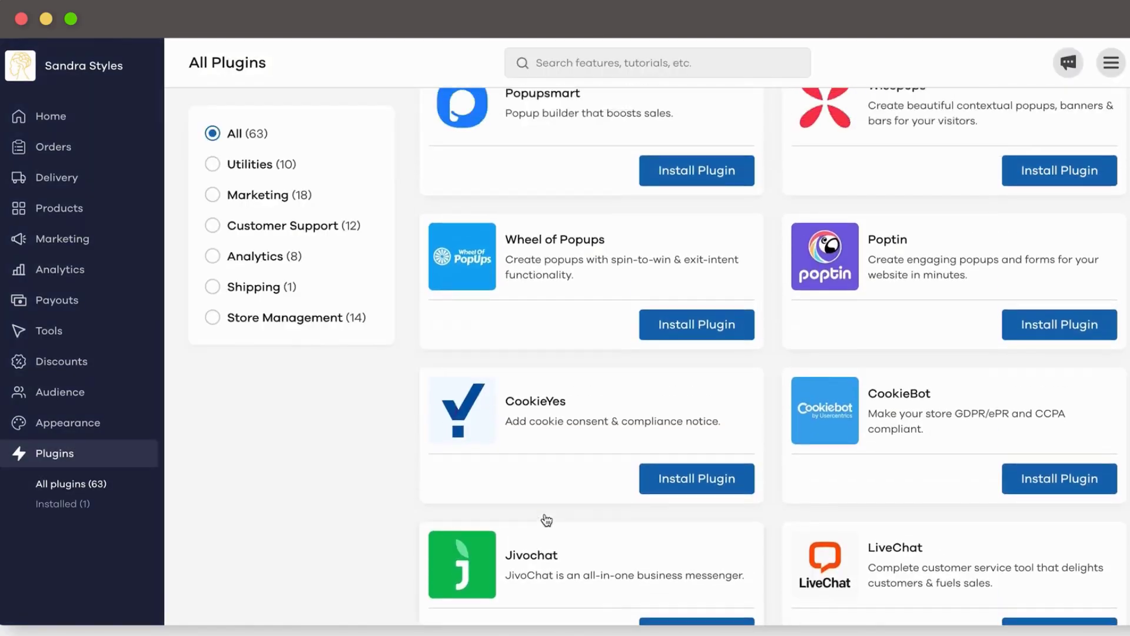
{"action": "scroll", "coordinate": [547, 520], "scroll_direction": "up", "scroll_amount": 15}
{"action": "scroll", "coordinate": [548, 520], "scroll_direction": "up", "scroll_amount": 20}
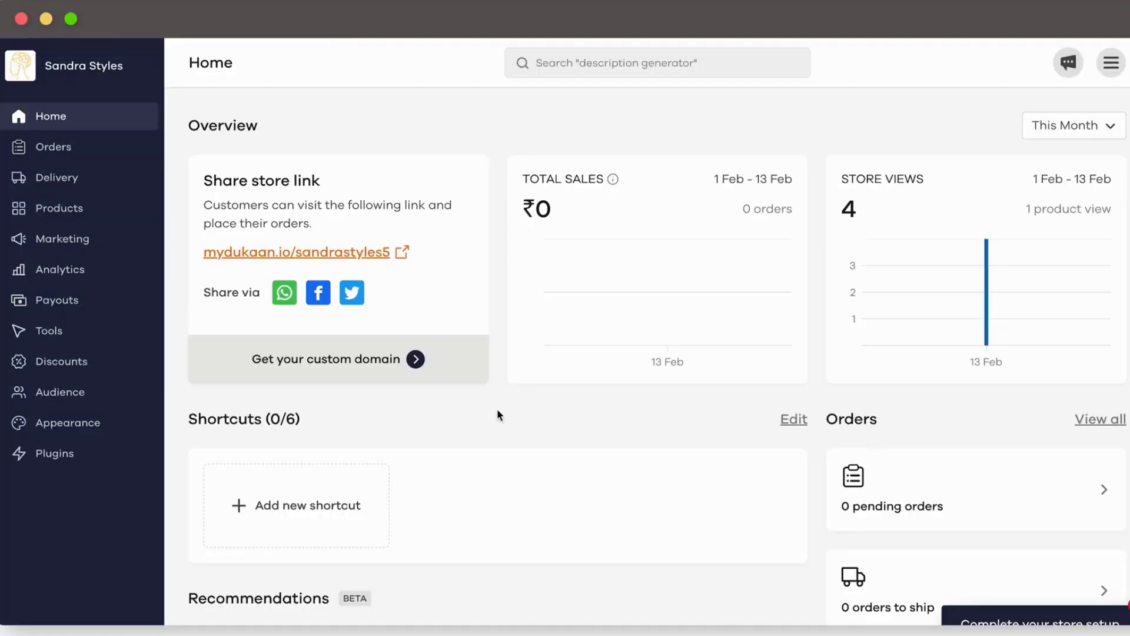
Step: Open the WhatsApp Stories designer under Tools > Promotional Designs
{"action": "left_click", "coordinate": [108, 330]}
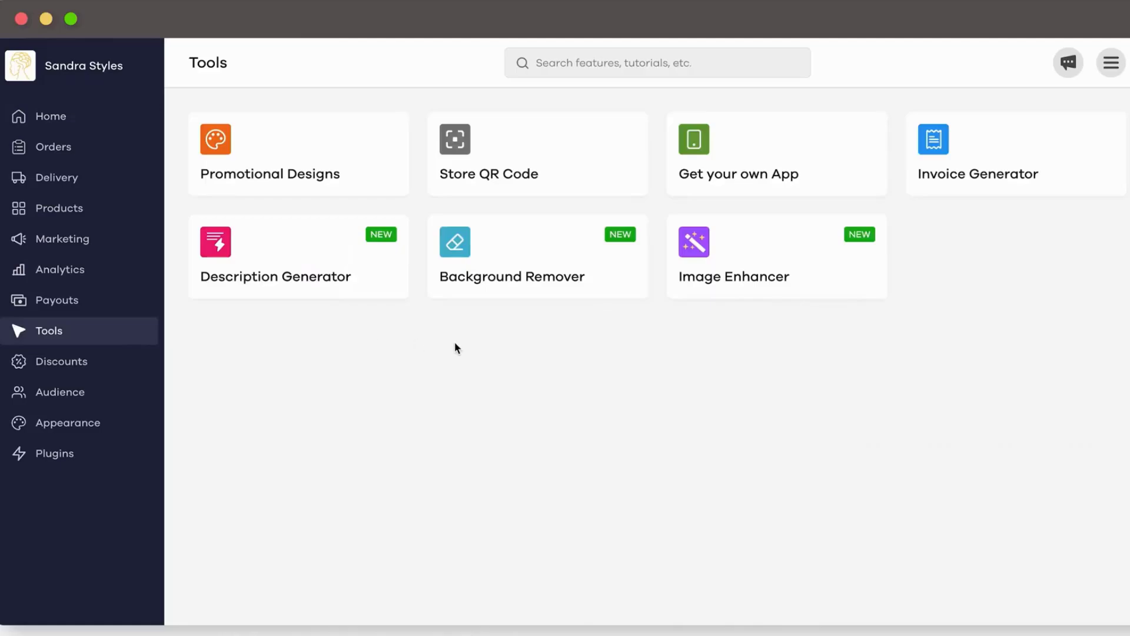
{"action": "left_click", "coordinate": [369, 172]}
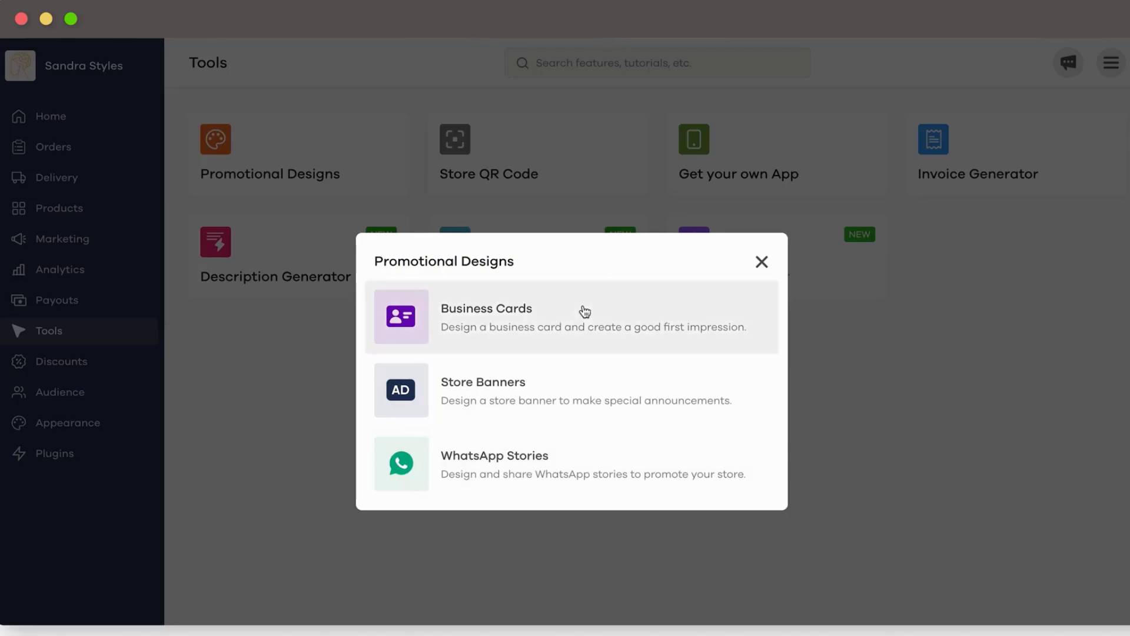
{"action": "left_click", "coordinate": [536, 469]}
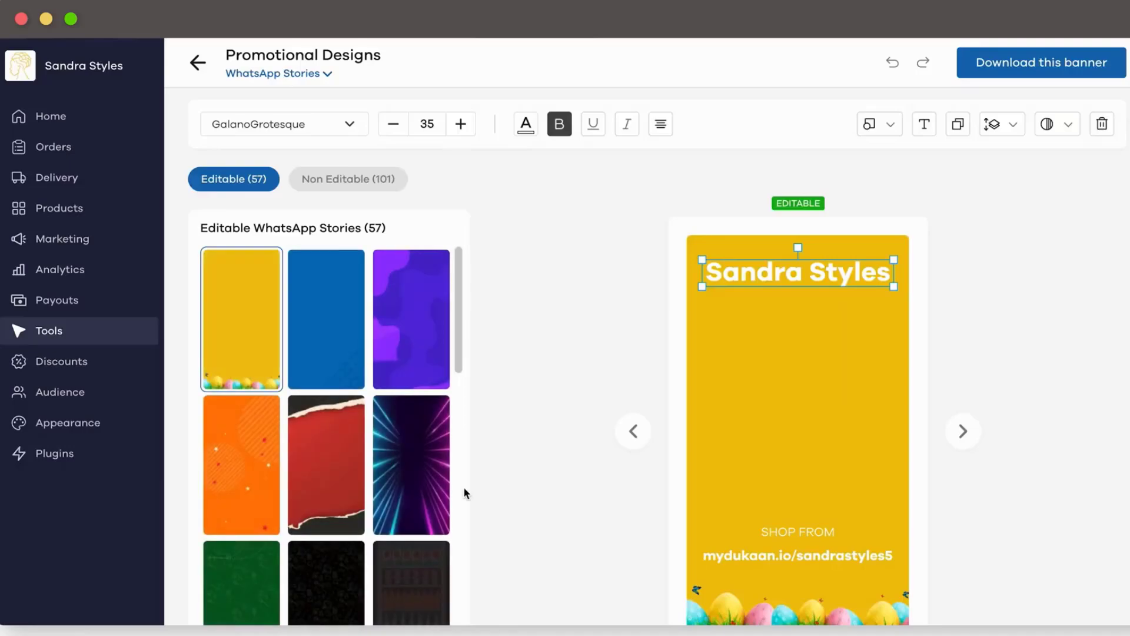
Step: Preview the neon, purple, hand and dark WhatsApp story backgrounds
{"action": "left_click", "coordinate": [406, 516]}
{"action": "scroll", "coordinate": [406, 515], "scroll_direction": "down", "scroll_amount": 5}
{"action": "left_click", "coordinate": [336, 479]}
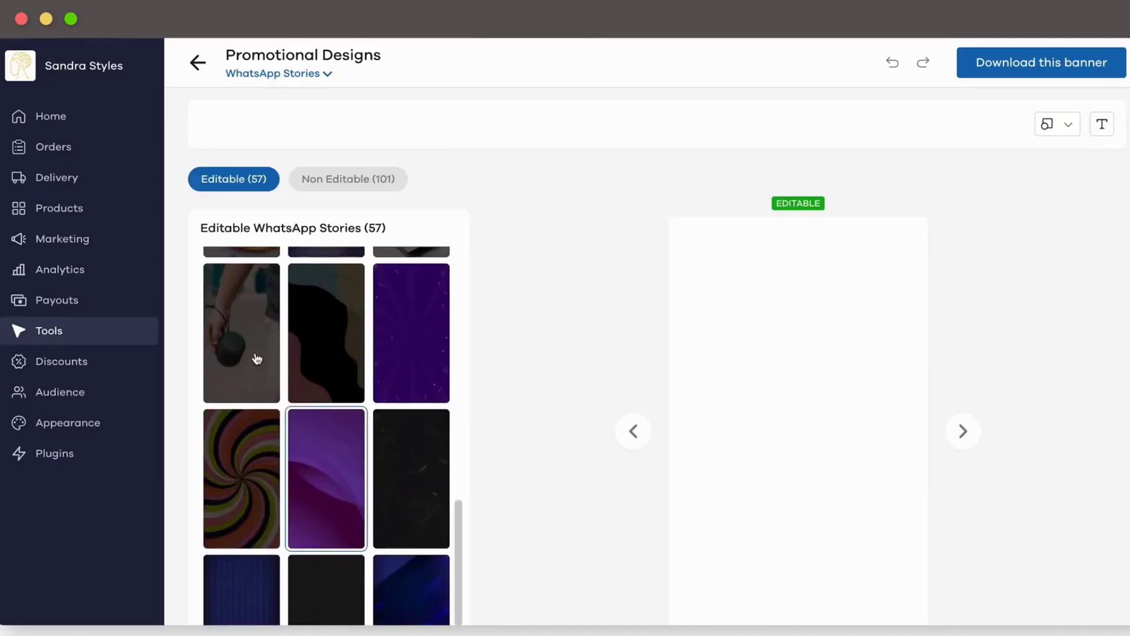
{"action": "left_click", "coordinate": [239, 338]}
{"action": "scroll", "coordinate": [316, 467], "scroll_direction": "down", "scroll_amount": 3}
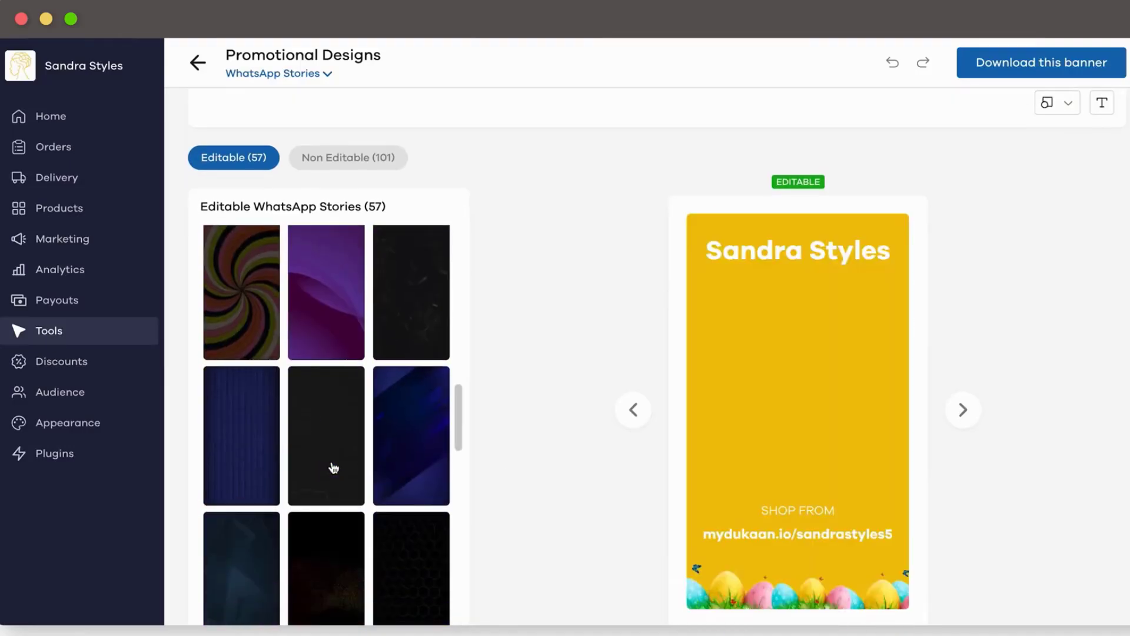
{"action": "left_click", "coordinate": [330, 468]}
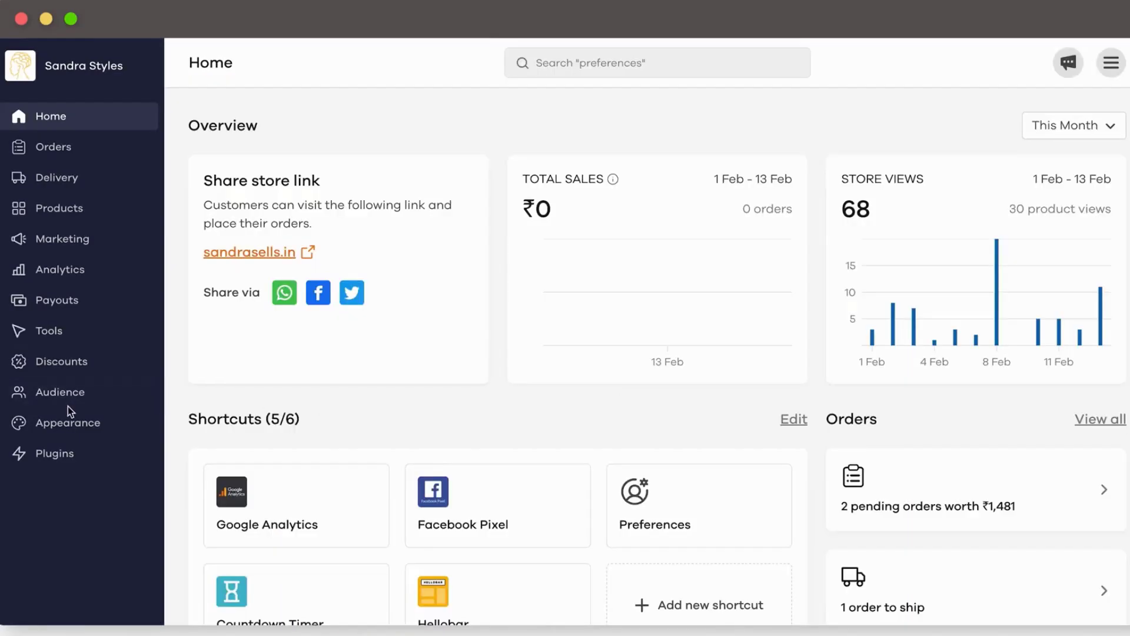
Step: Apply the Ursa theme to the storefront after a glance at the Pages list
{"action": "left_click", "coordinate": [68, 424]}
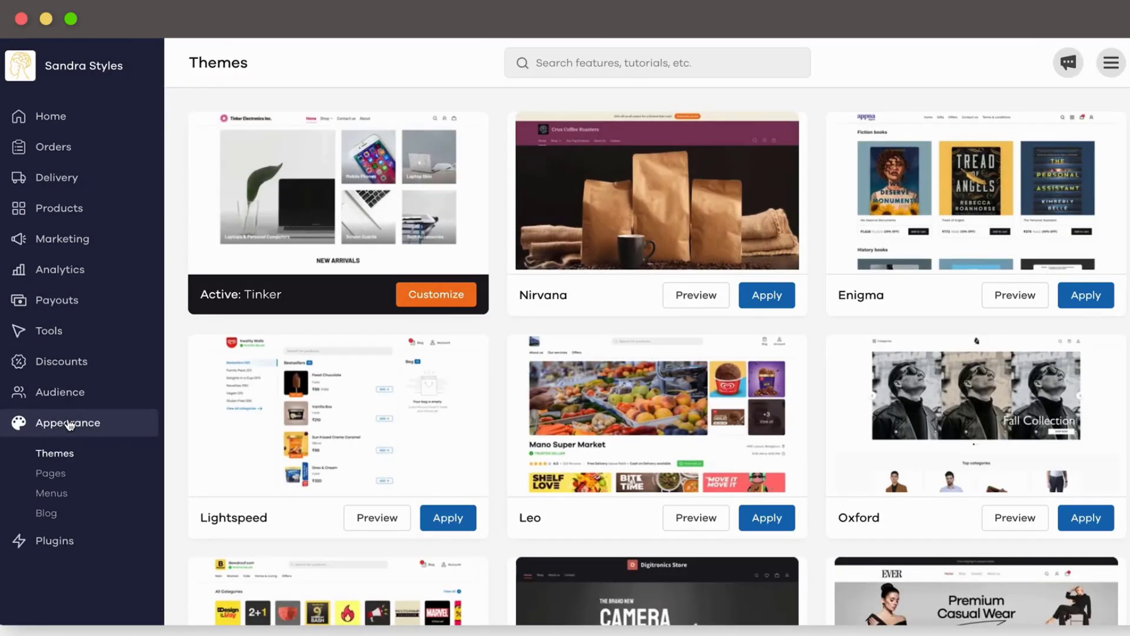
{"action": "left_click", "coordinate": [50, 474]}
{"action": "left_click", "coordinate": [58, 457]}
{"action": "left_click", "coordinate": [51, 472]}
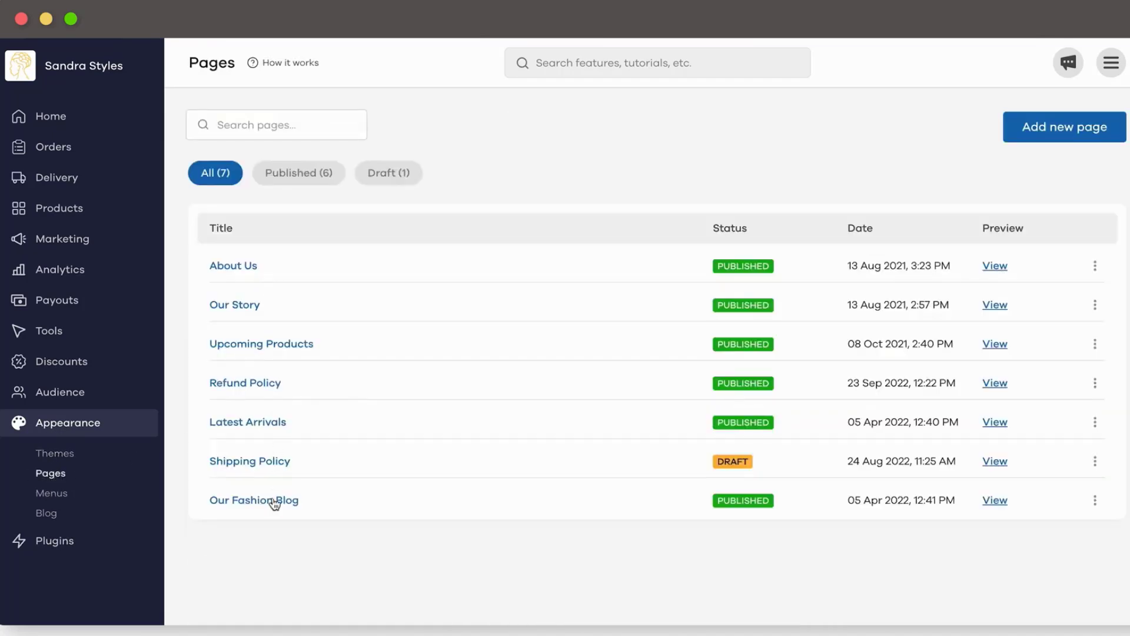
{"action": "left_click", "coordinate": [77, 459]}
{"action": "scroll", "coordinate": [495, 337], "scroll_direction": "down", "scroll_amount": 10}
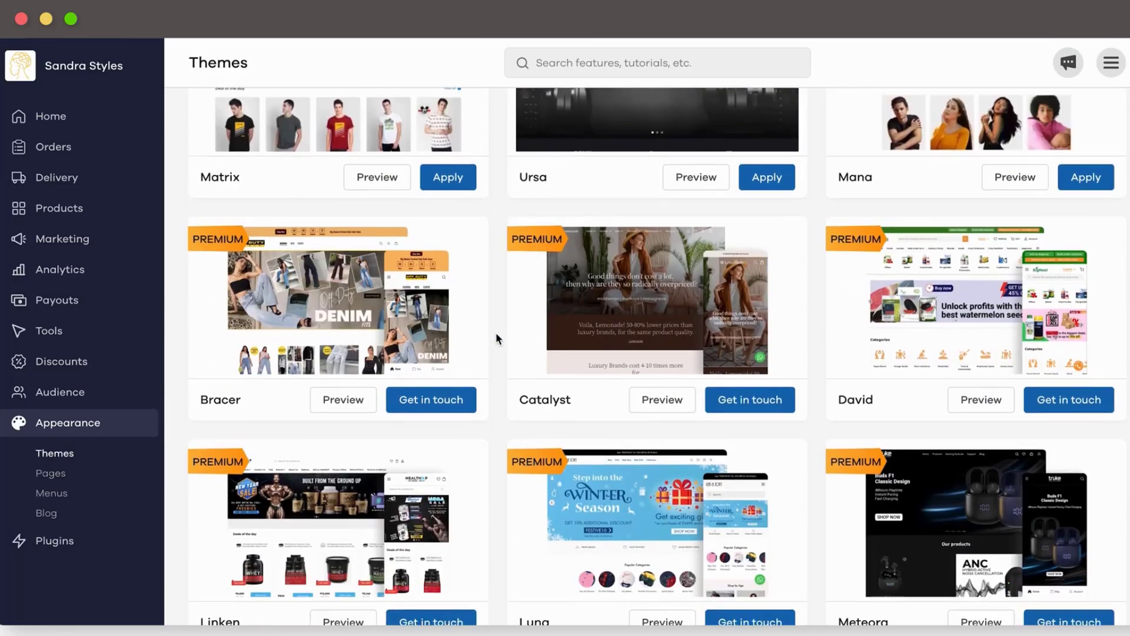
{"action": "scroll", "coordinate": [495, 337], "scroll_direction": "up", "scroll_amount": 6}
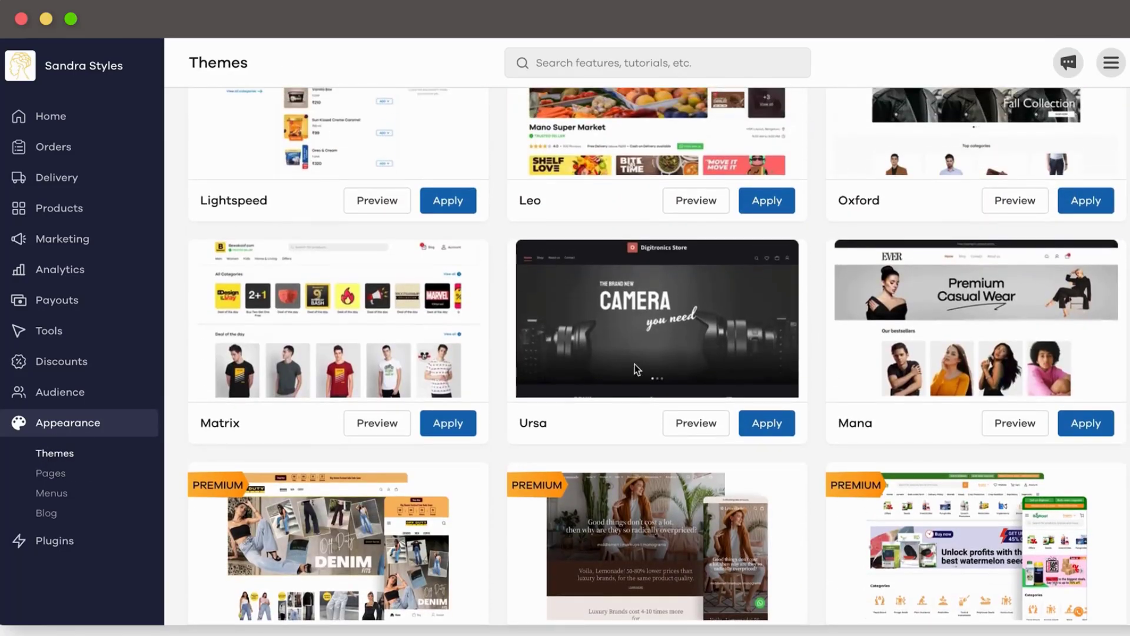
{"action": "left_click", "coordinate": [777, 425]}
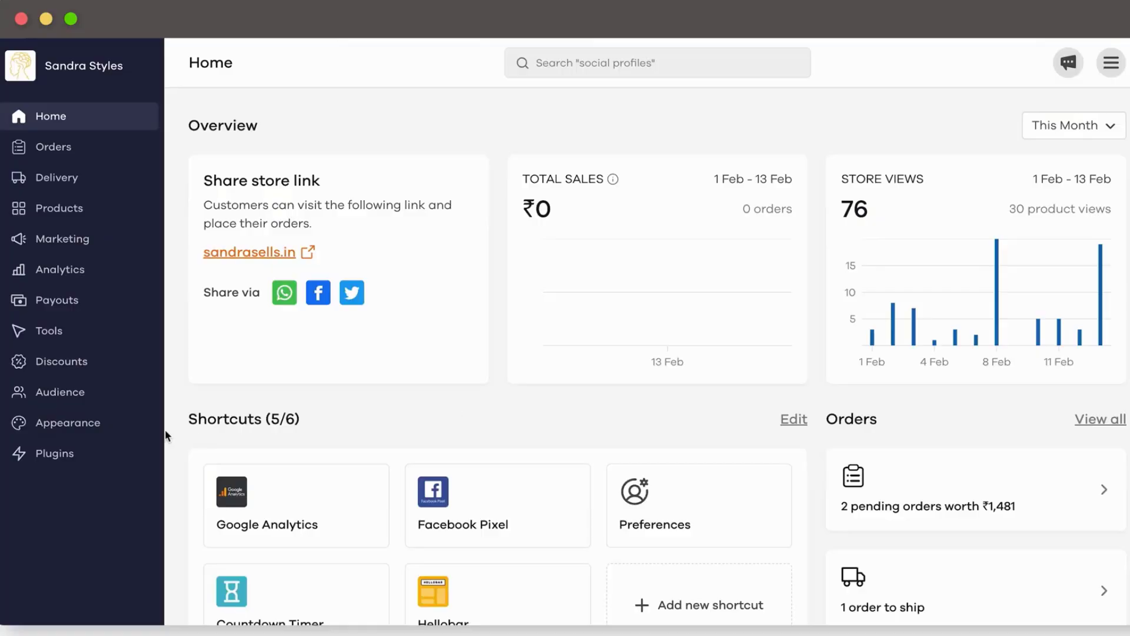
Step: Scroll the Audience customer table and open the top customer's details
{"action": "left_click", "coordinate": [82, 393]}
{"action": "scroll", "coordinate": [651, 399], "scroll_direction": "down", "scroll_amount": 2}
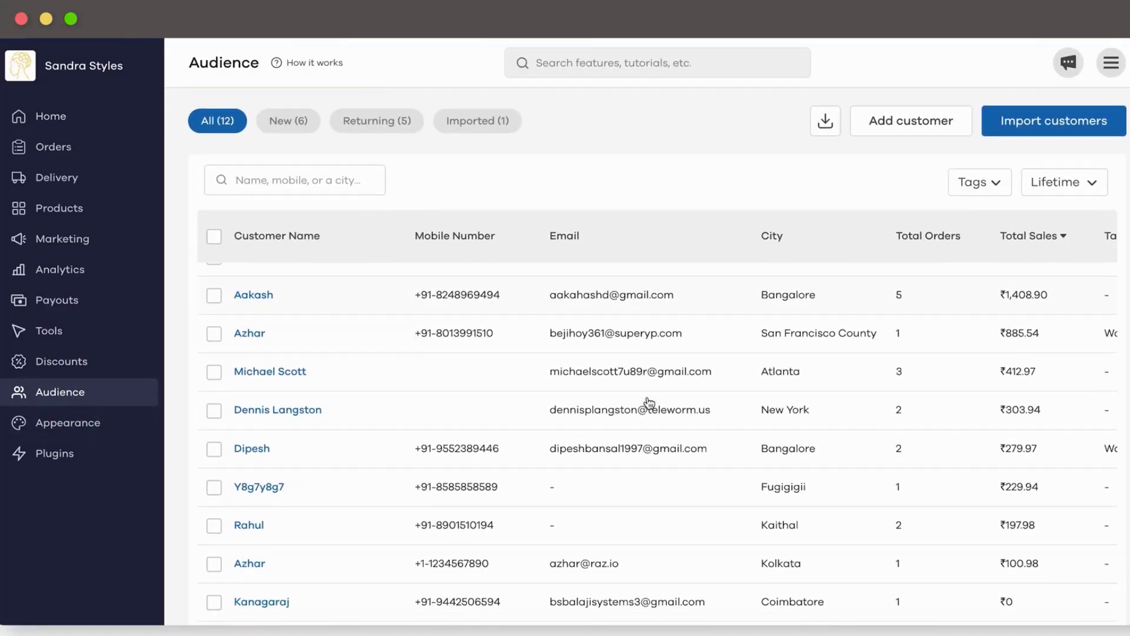
{"action": "scroll", "coordinate": [650, 403], "scroll_direction": "up", "scroll_amount": 2}
{"action": "left_click", "coordinate": [767, 388]}
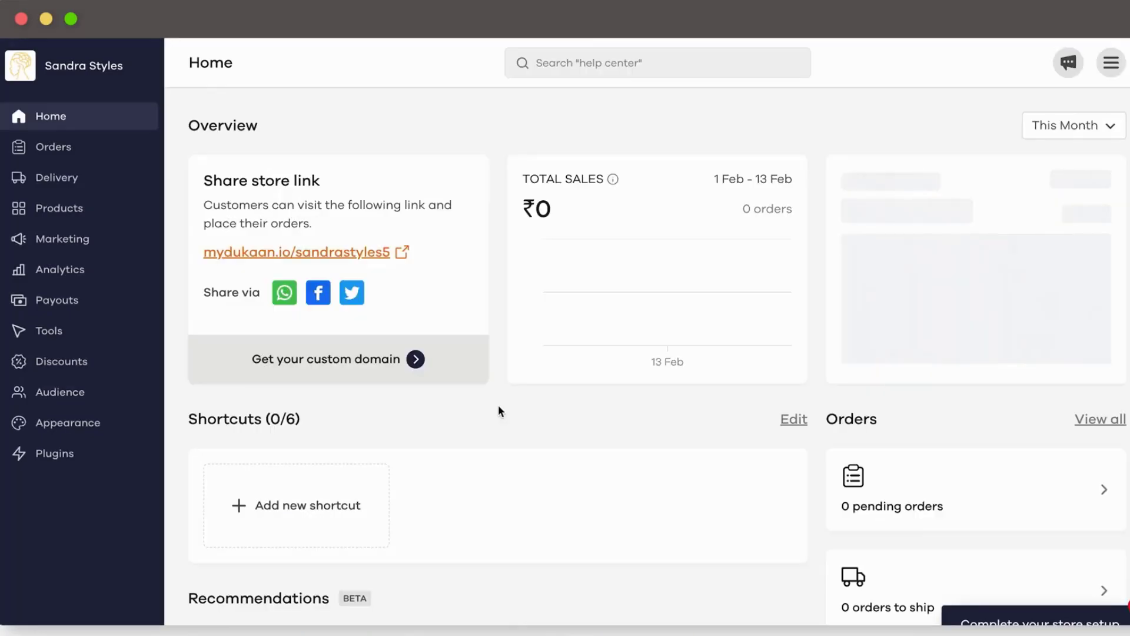
Step: On the Discounts page, start creating a coupon to see the coupon type choices
{"action": "left_click", "coordinate": [68, 362]}
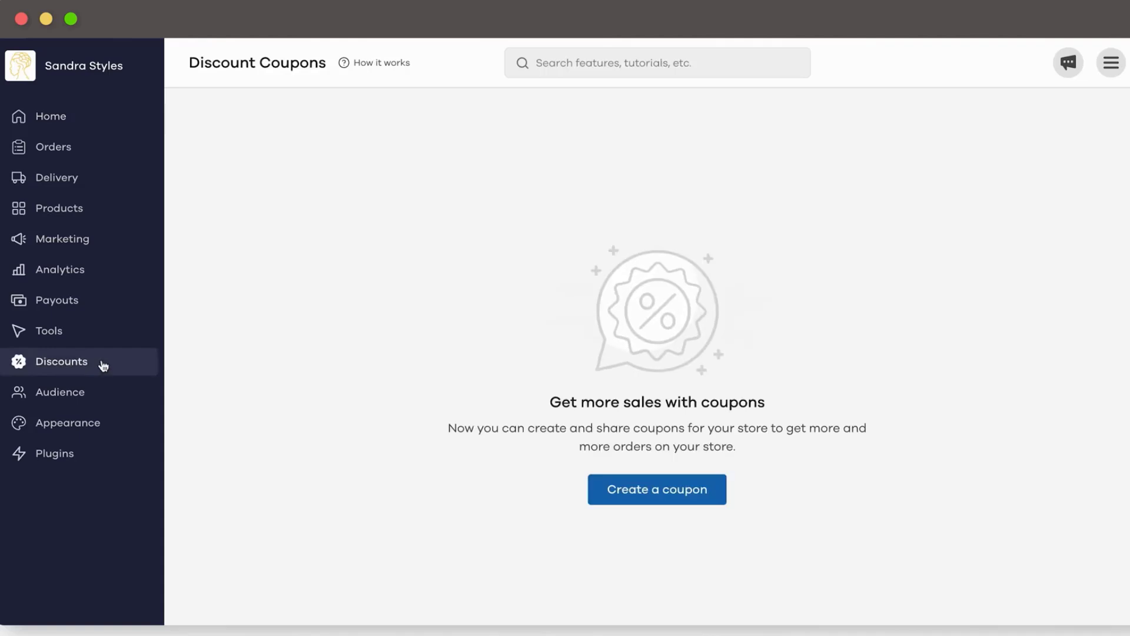
{"action": "left_click", "coordinate": [646, 497]}
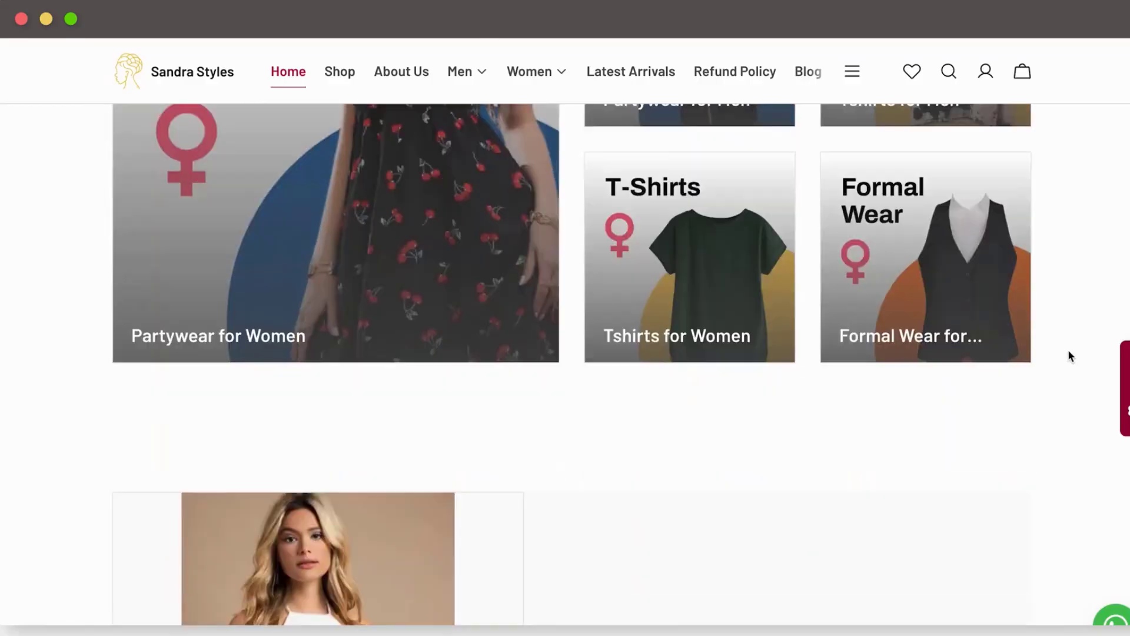
Step: Open the Women Patchwork Jeans product, then browse the Men > Denims listing
{"action": "scroll", "coordinate": [1068, 348], "scroll_direction": "down", "scroll_amount": 7}
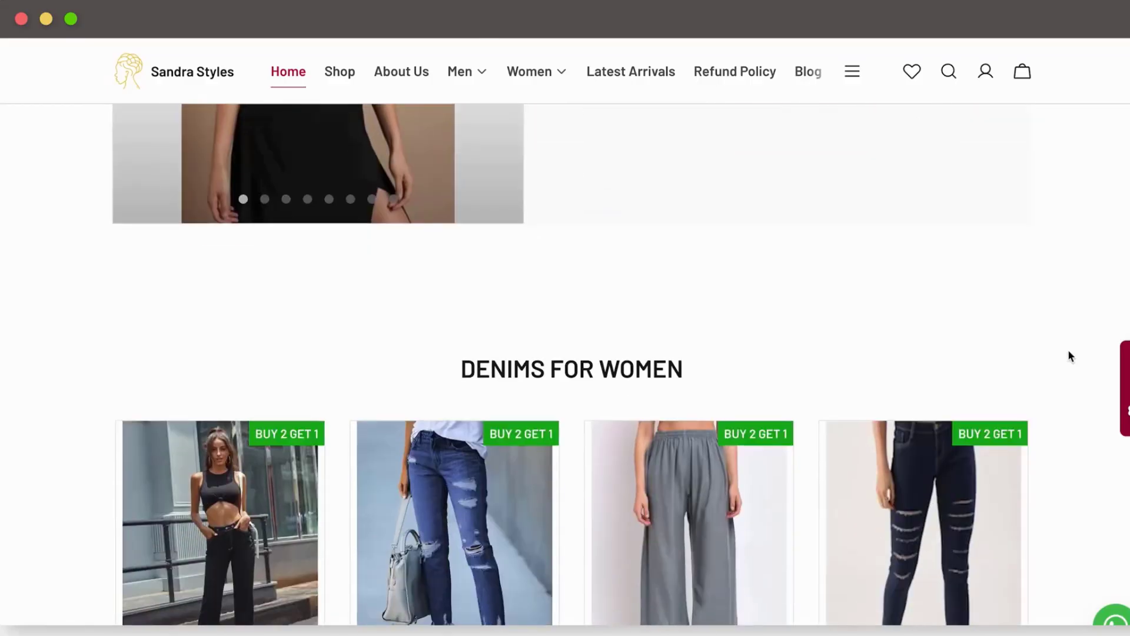
{"action": "left_click", "coordinate": [518, 286]}
{"action": "scroll", "coordinate": [870, 594], "scroll_direction": "down", "scroll_amount": 1}
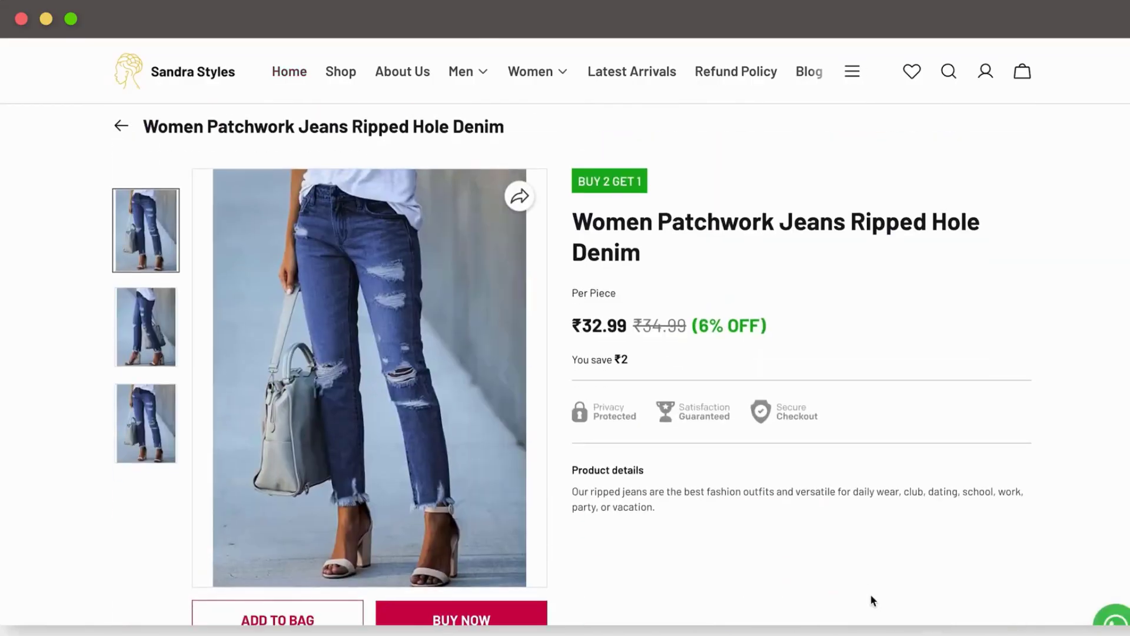
{"action": "mouse_move", "coordinate": [469, 74]}
{"action": "left_click", "coordinate": [470, 146]}
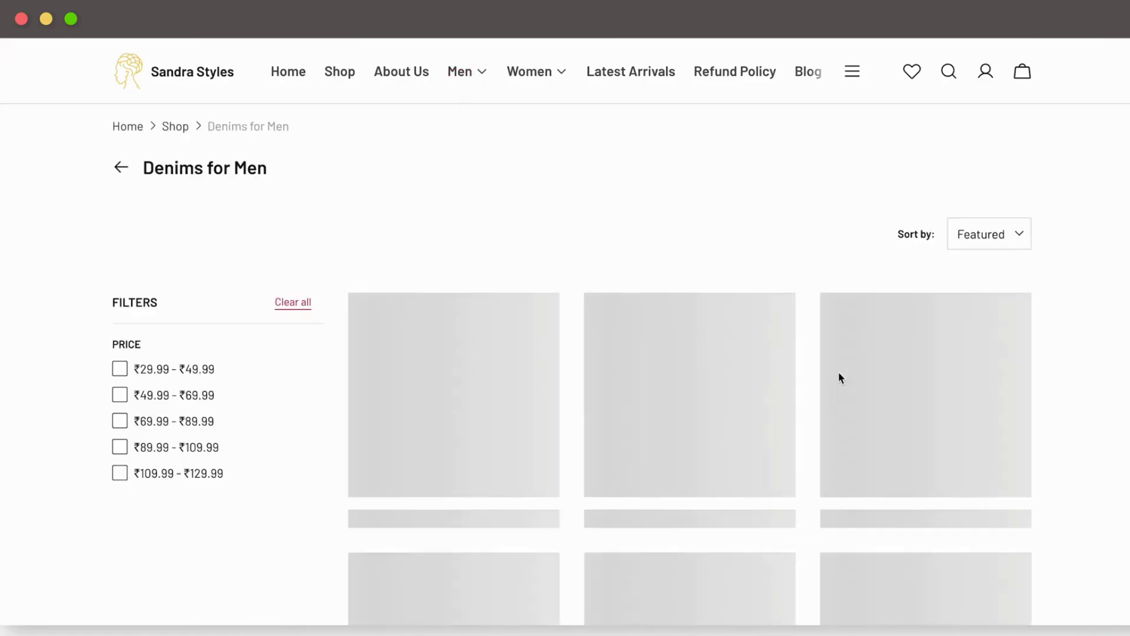
{"action": "scroll", "coordinate": [839, 374], "scroll_direction": "down", "scroll_amount": 6}
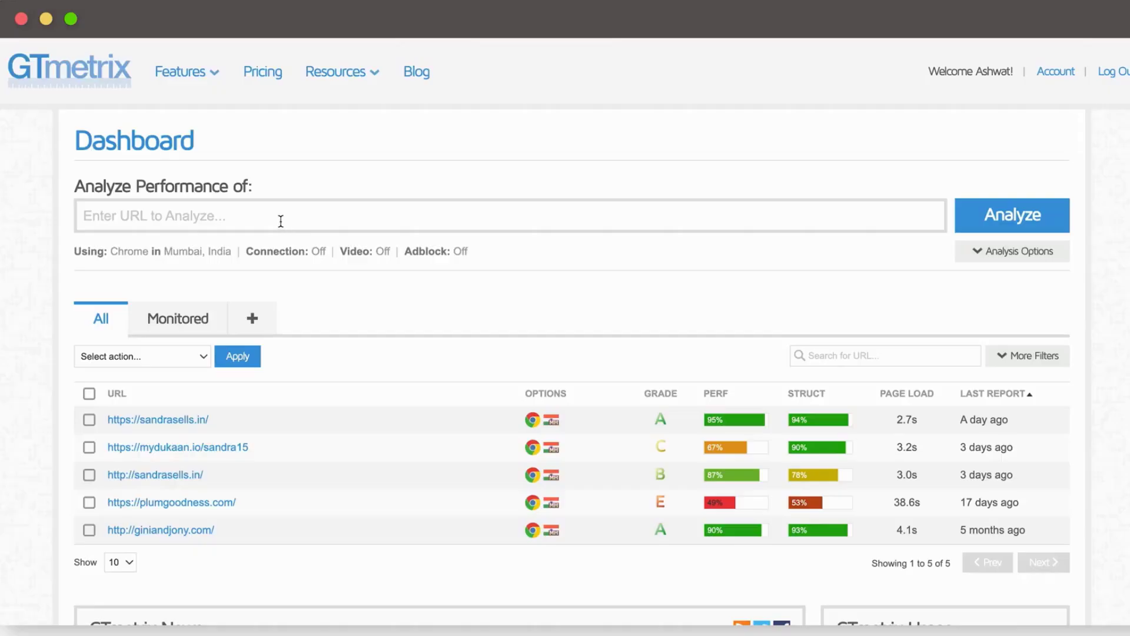
{"action": "left_click", "coordinate": [278, 219]}
{"action": "type", "text": "https://sandrasells.in/"}
{"action": "key", "text": "Return"}
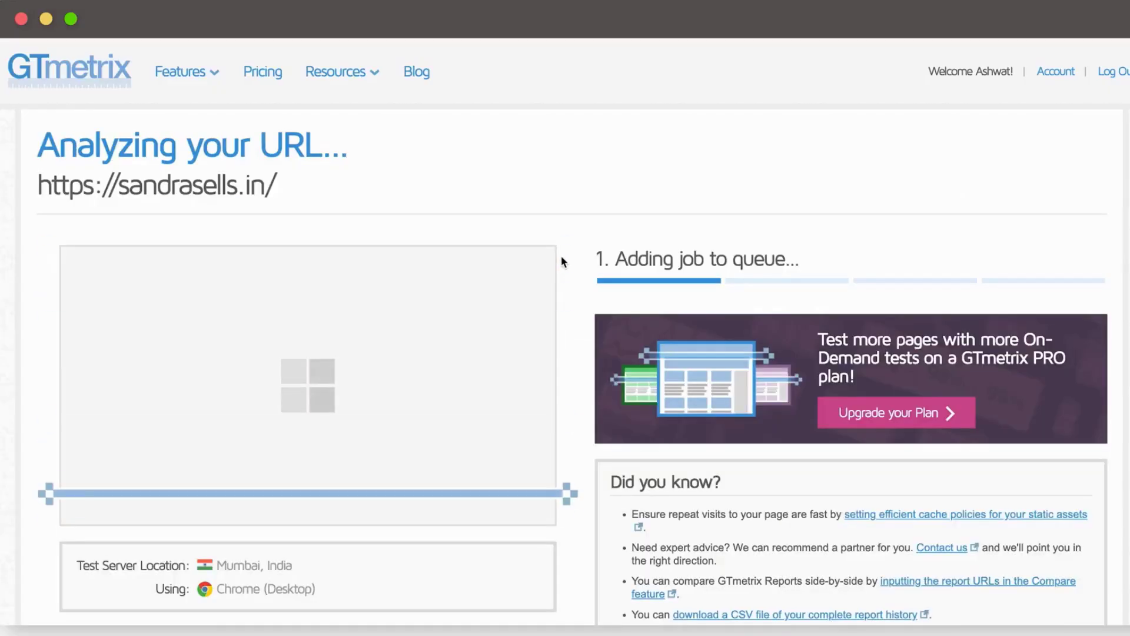